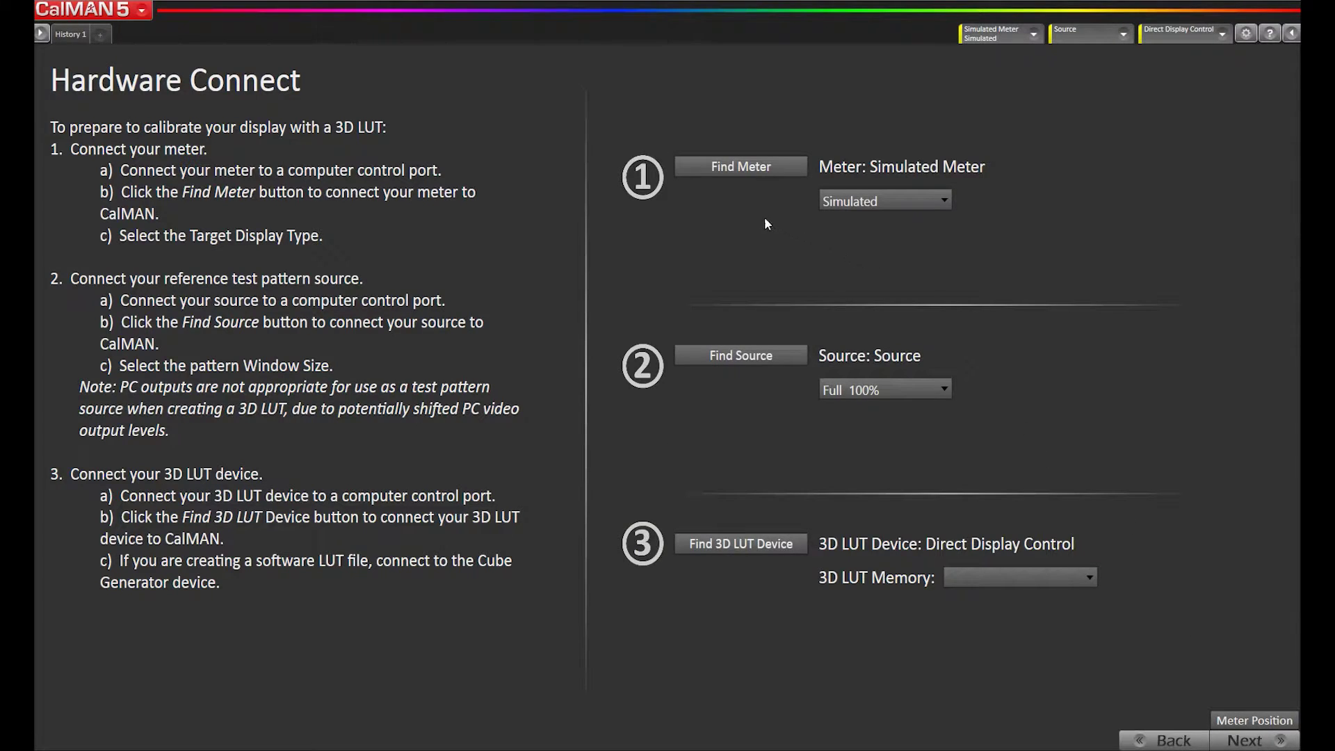
Search com5 to connect the Klein K Series meter, leaving the display type as LCD (LED)
click(740, 166)
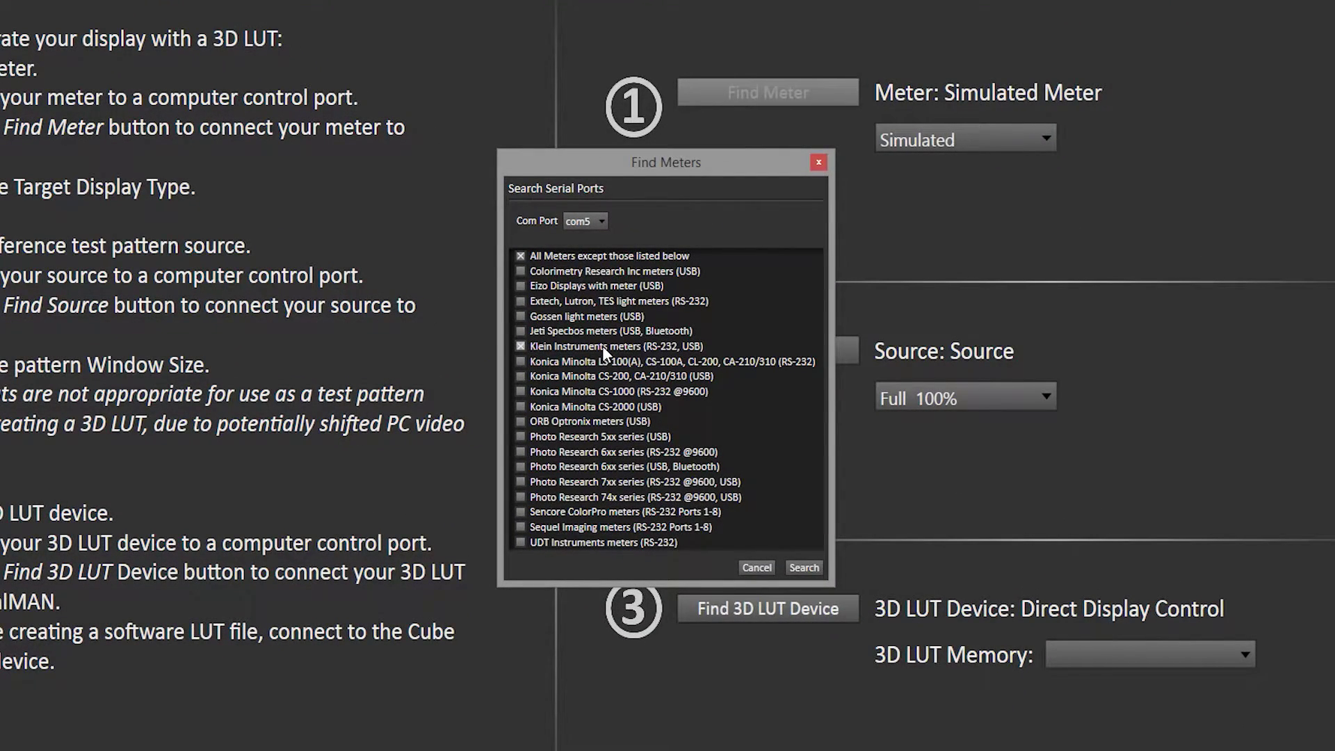
click(597, 223)
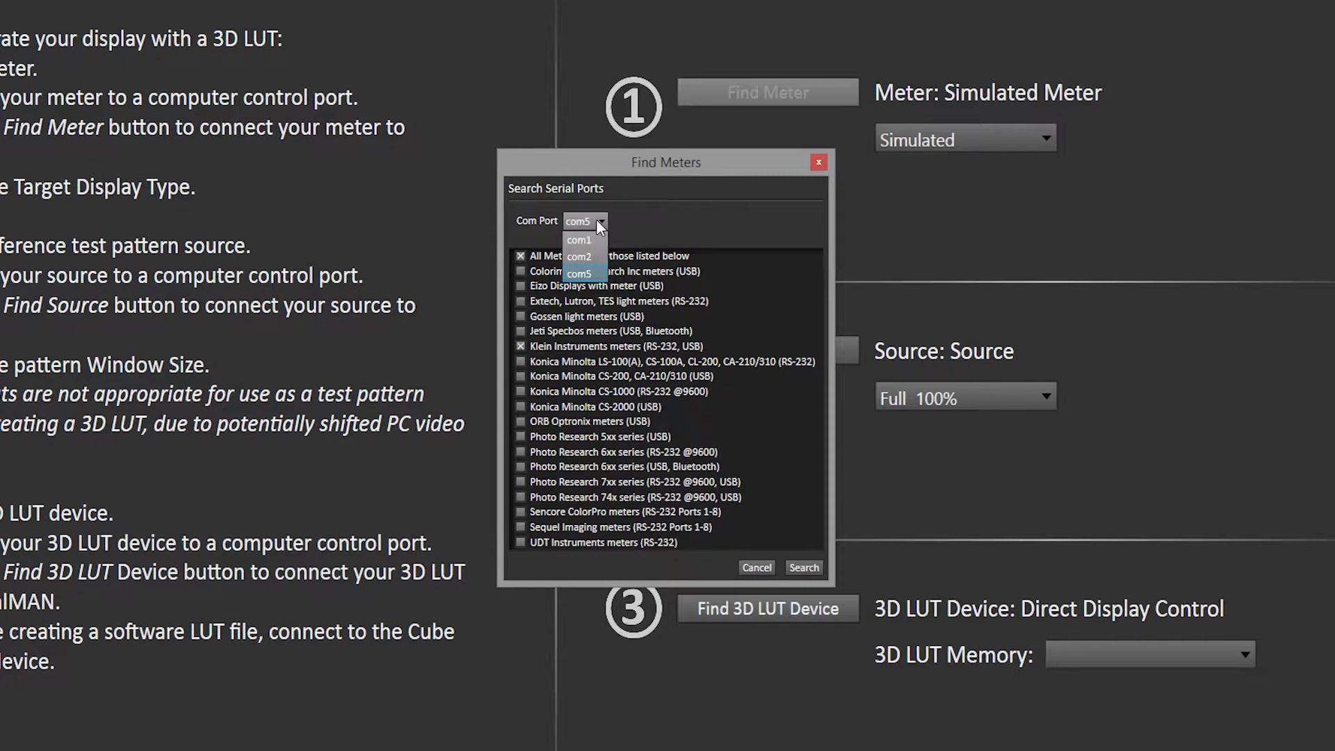
click(589, 272)
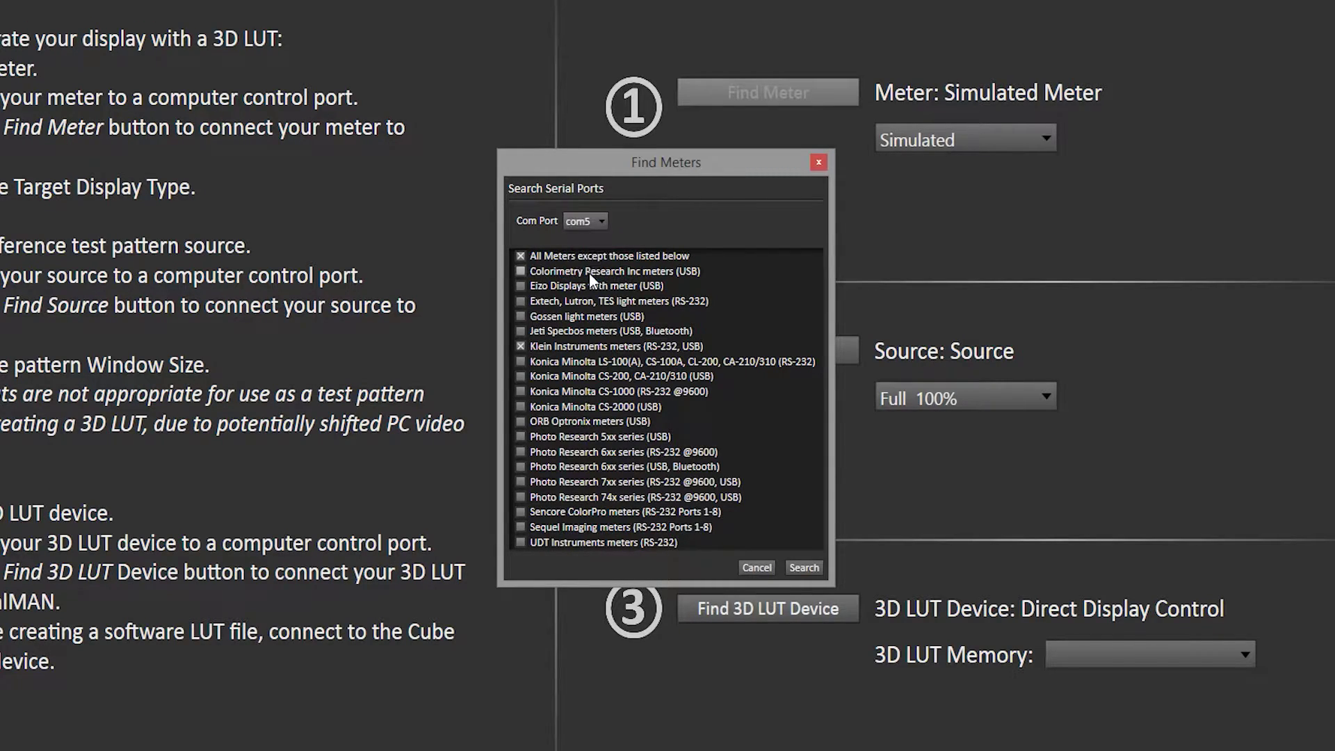
click(795, 568)
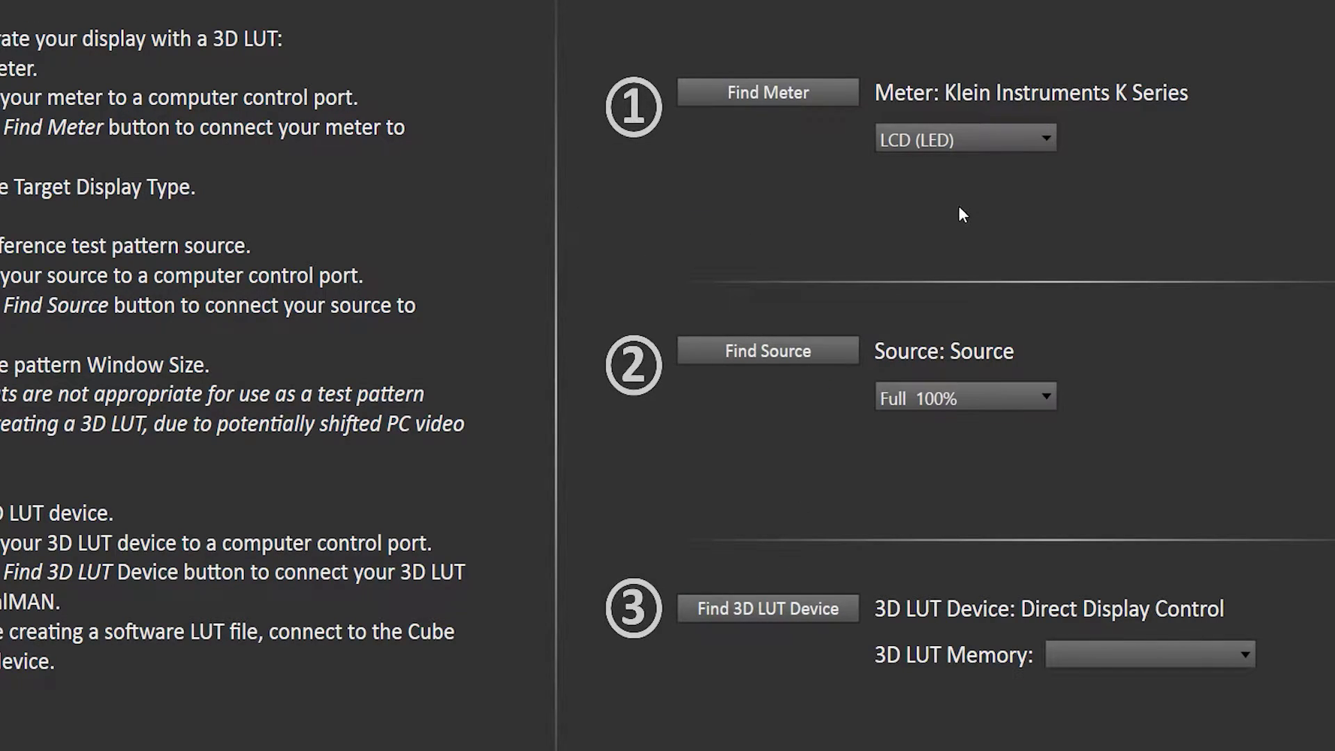
click(948, 143)
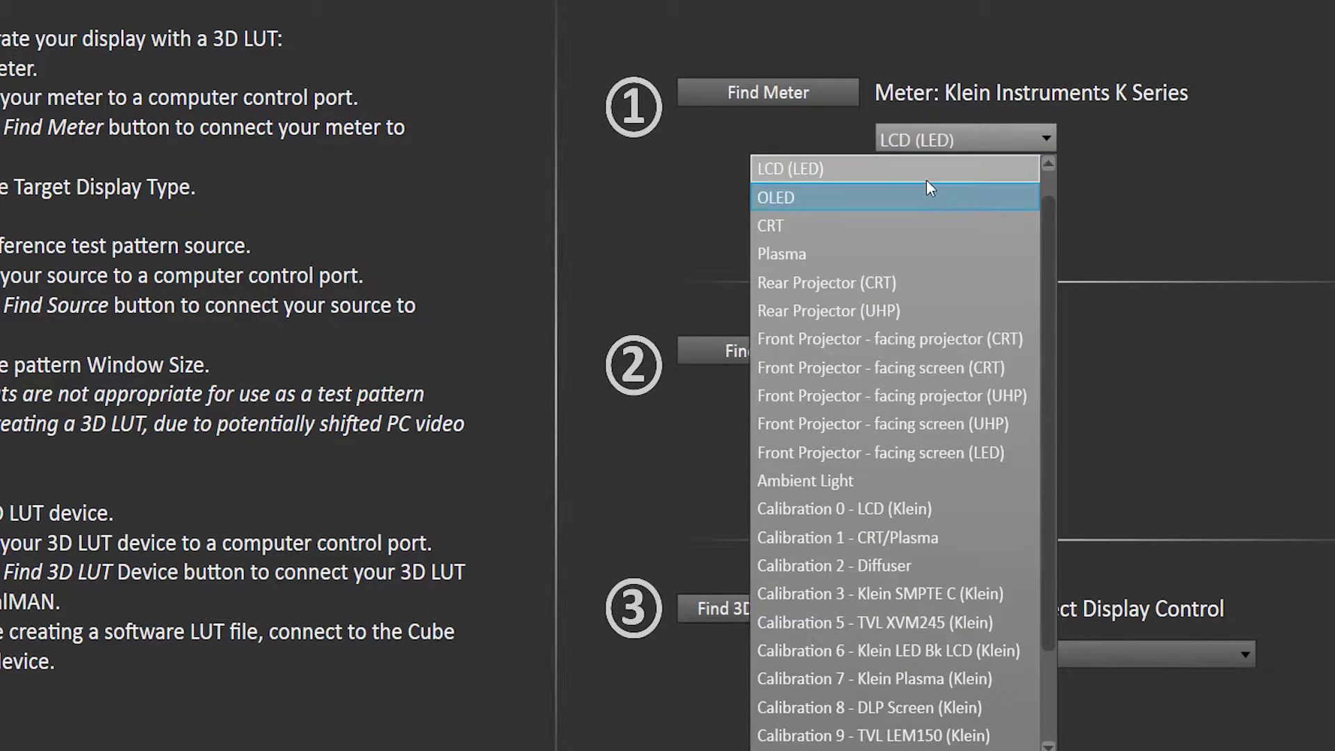
click(931, 171)
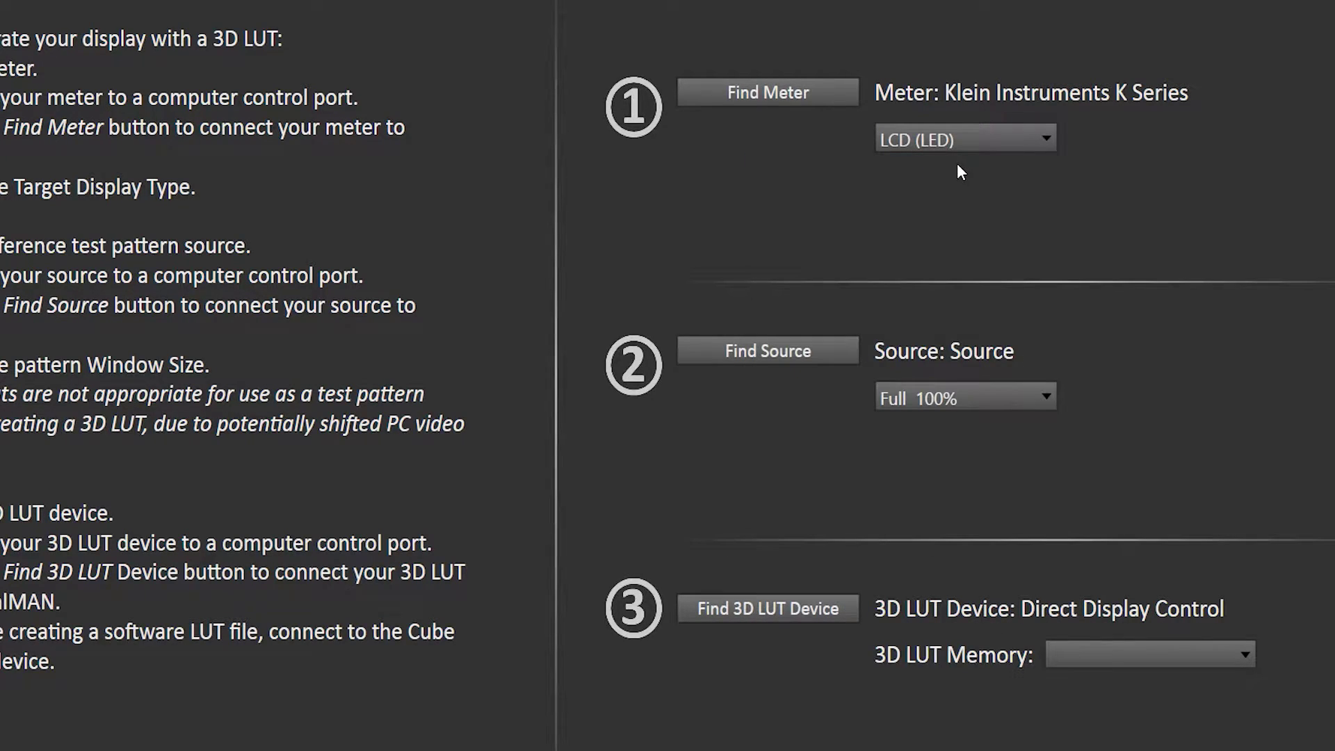
Connect the Fujifilm IS-Mini (USB) as the pattern source with manufacturer Fujifilm
click(779, 348)
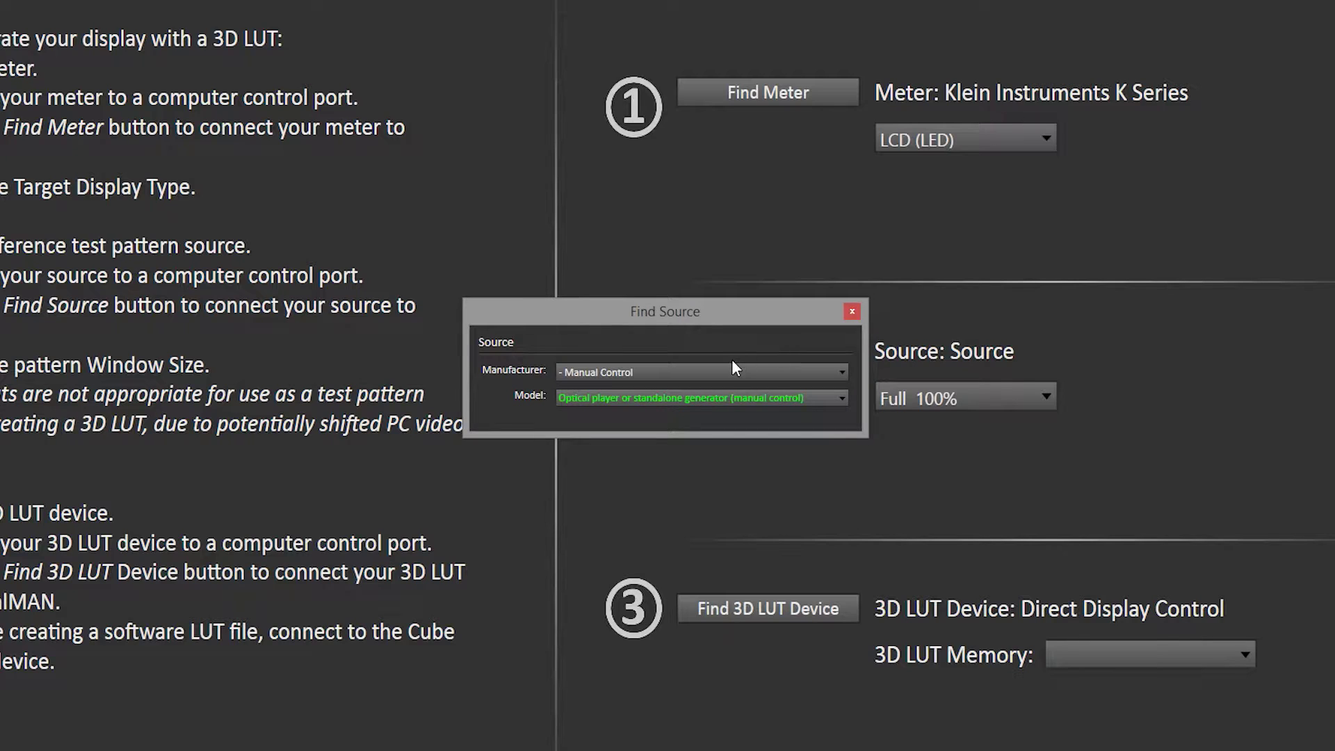
click(713, 372)
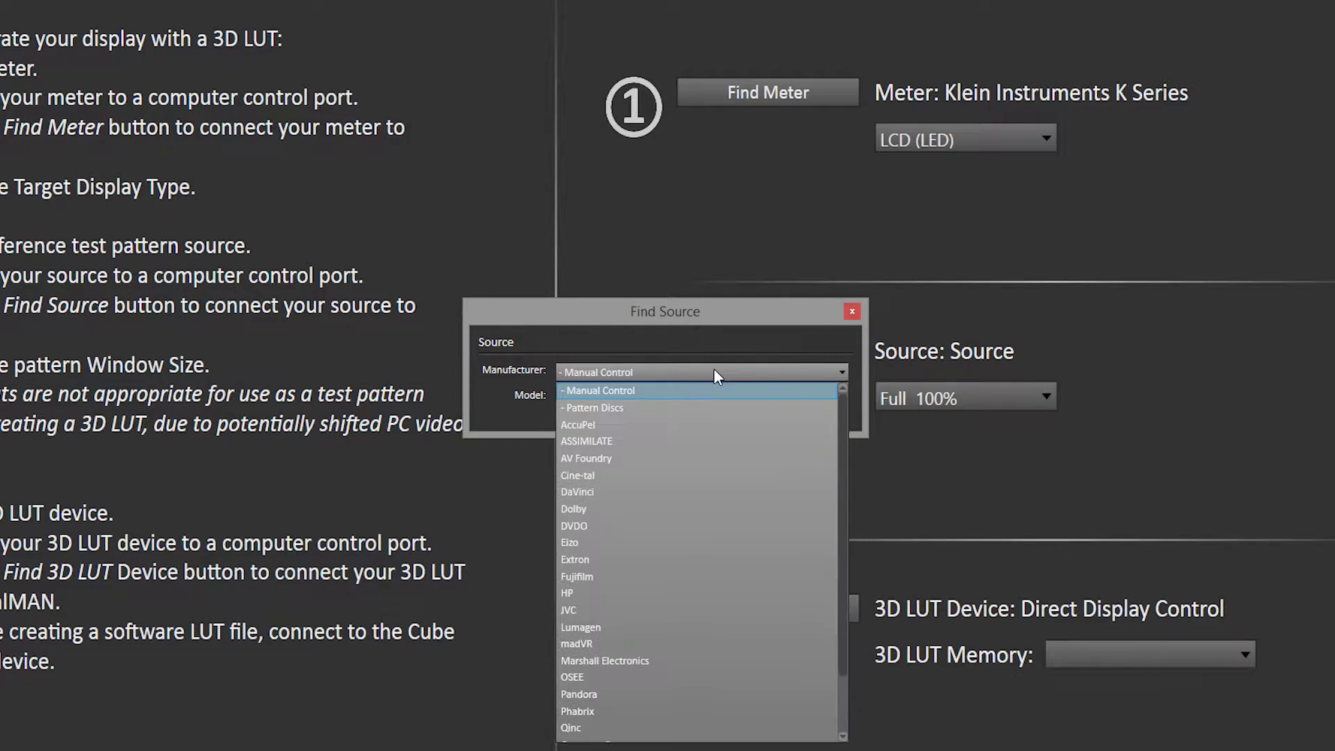
click(686, 578)
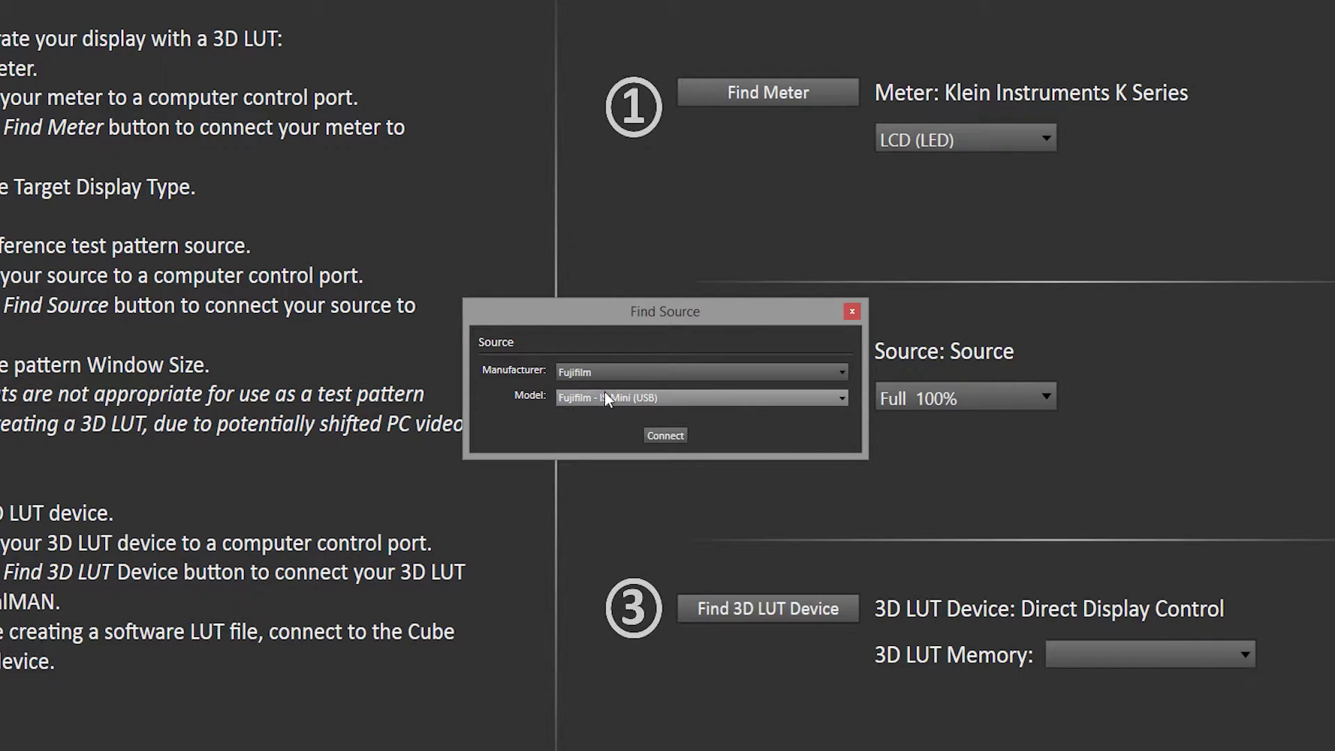
click(666, 435)
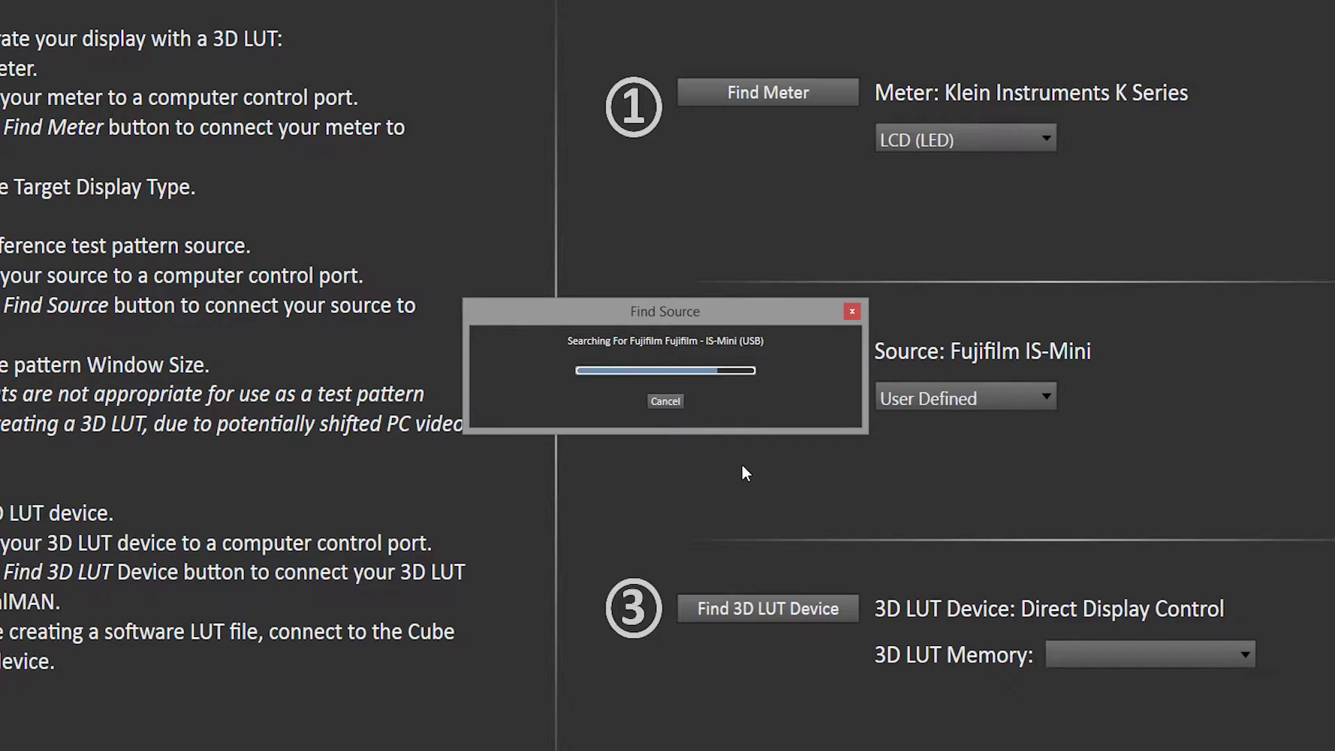
Connect the Fujifilm IS-Mini (USB) as the 3D LUT device with manufacturer Fujifilm
click(782, 604)
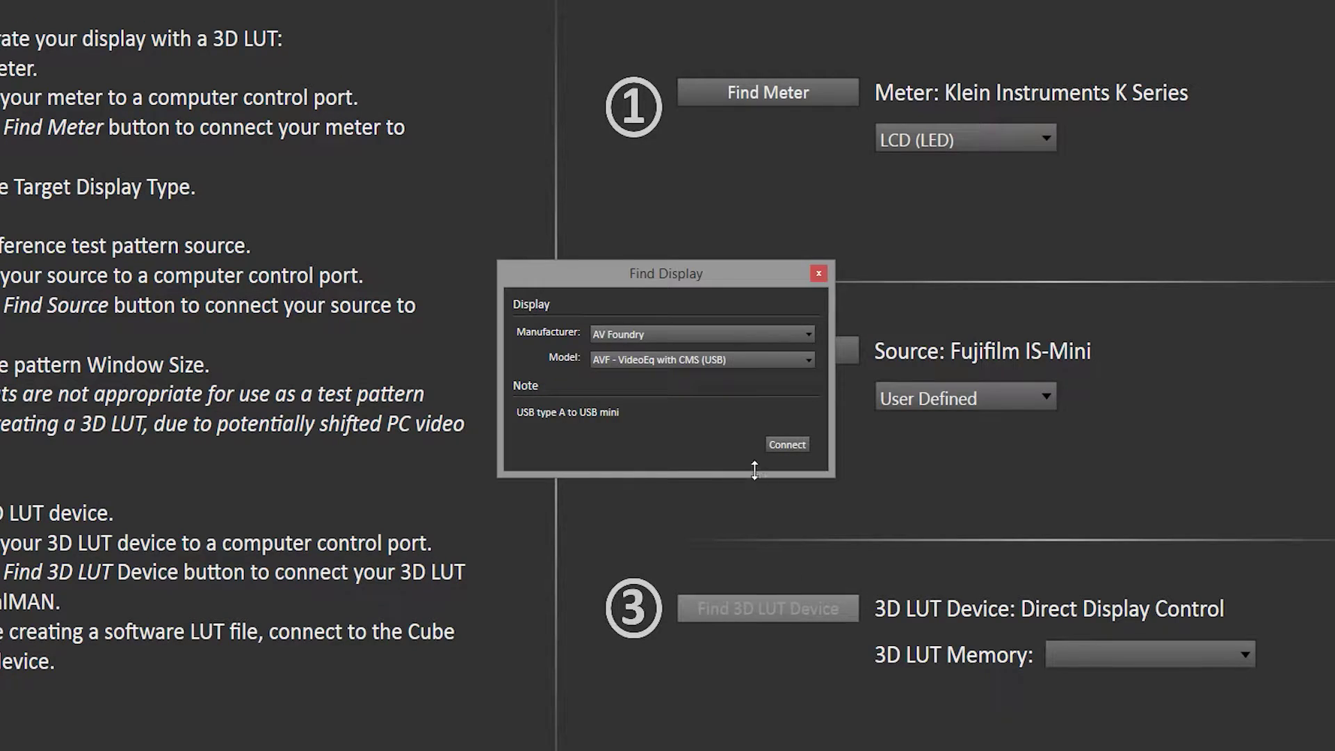
click(721, 334)
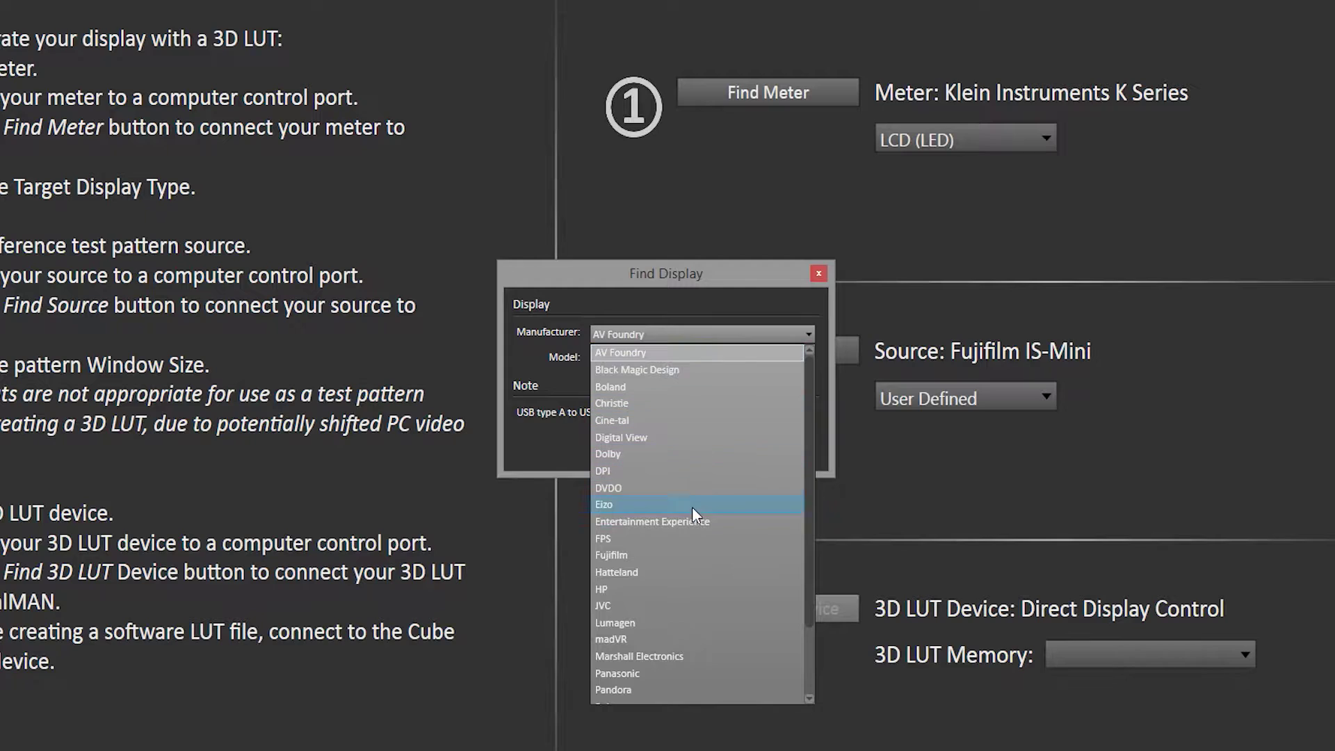
click(676, 555)
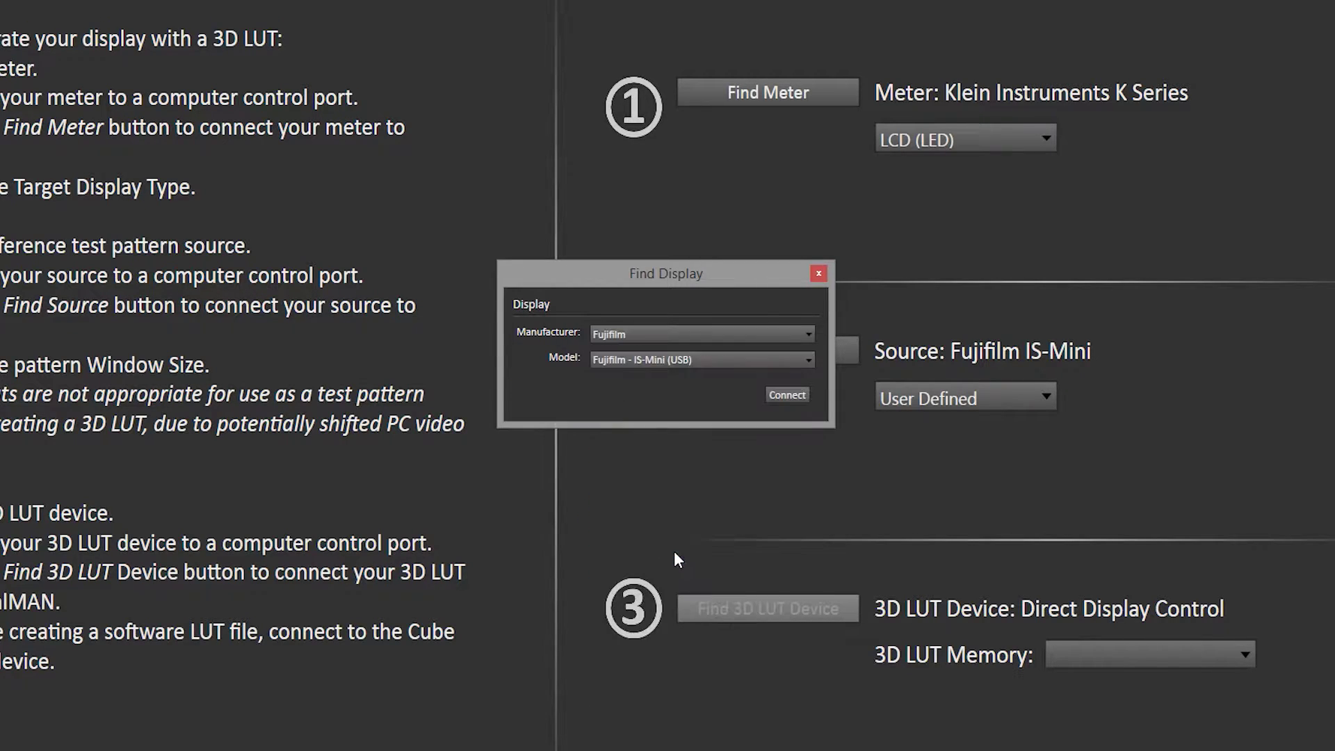
click(784, 398)
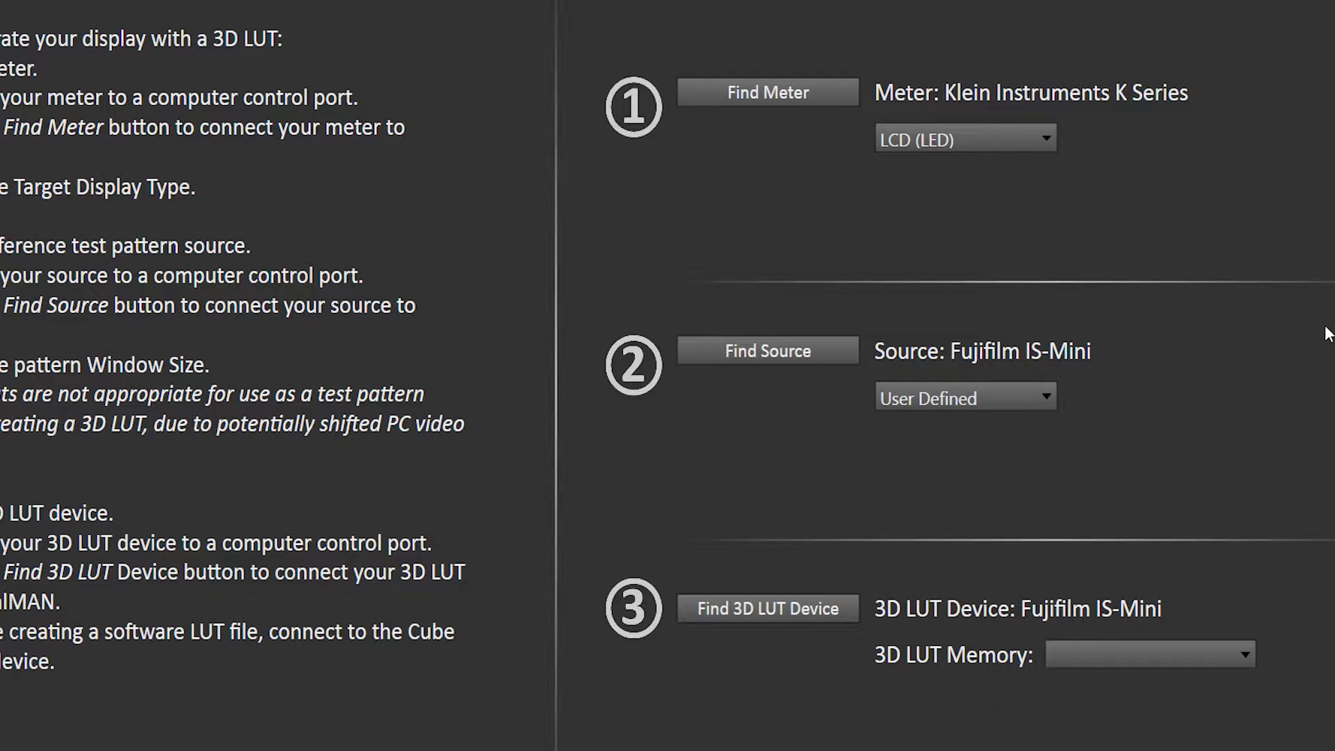
In DDC Display Control, keep Output 1D LUT mode, confirm a Full DDC Reset, and close the panel
click(1147, 49)
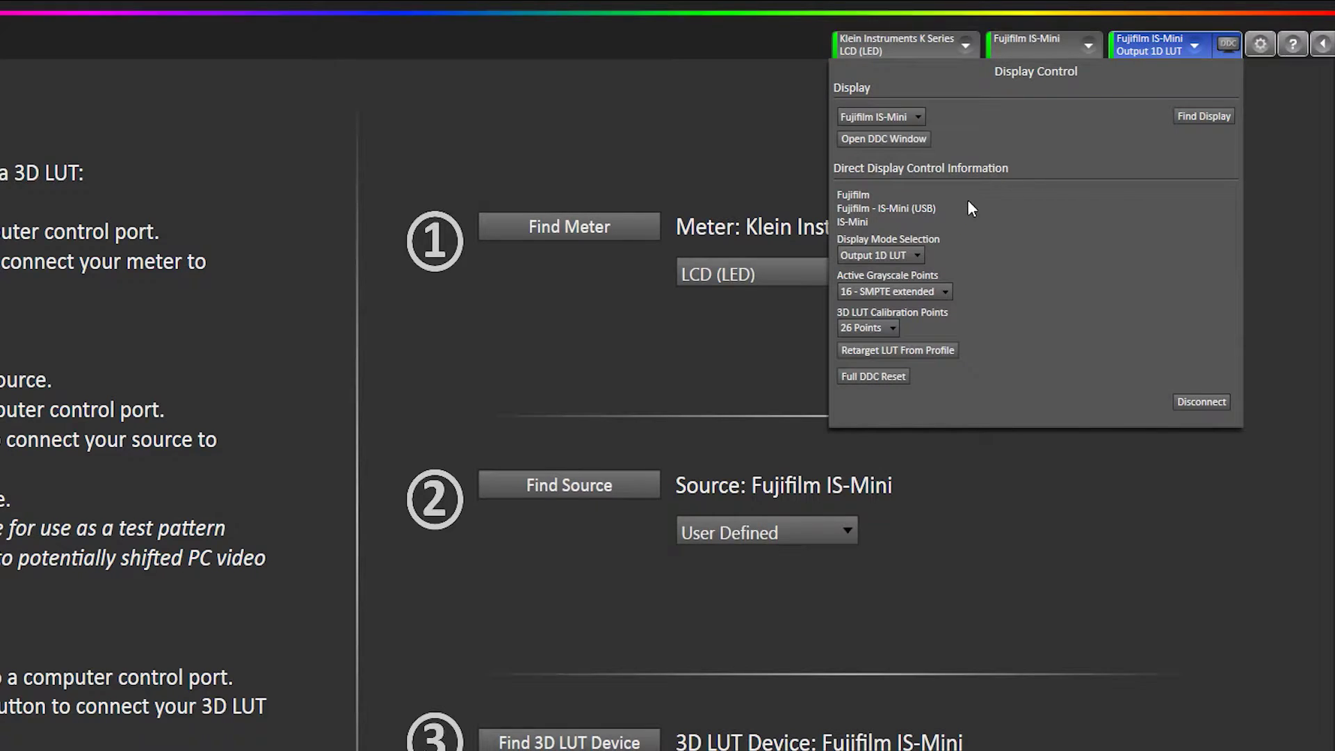
click(918, 255)
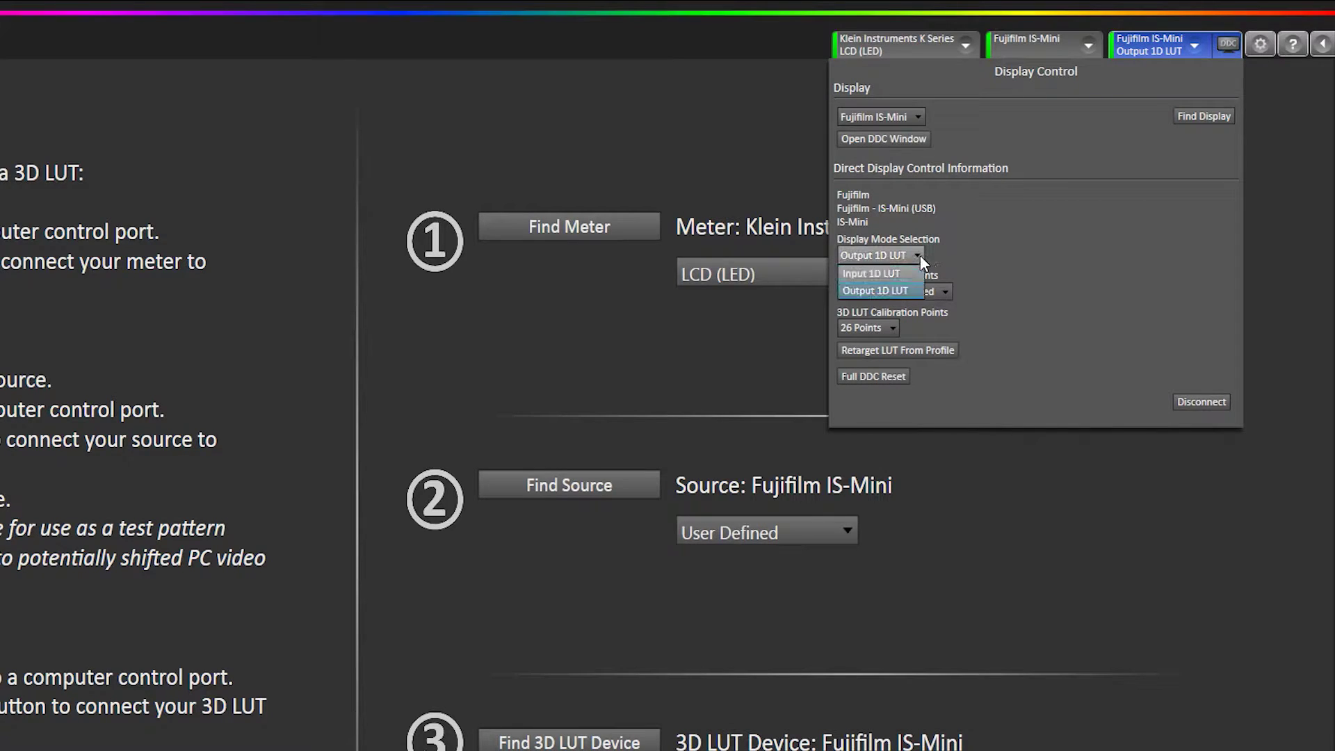
click(901, 291)
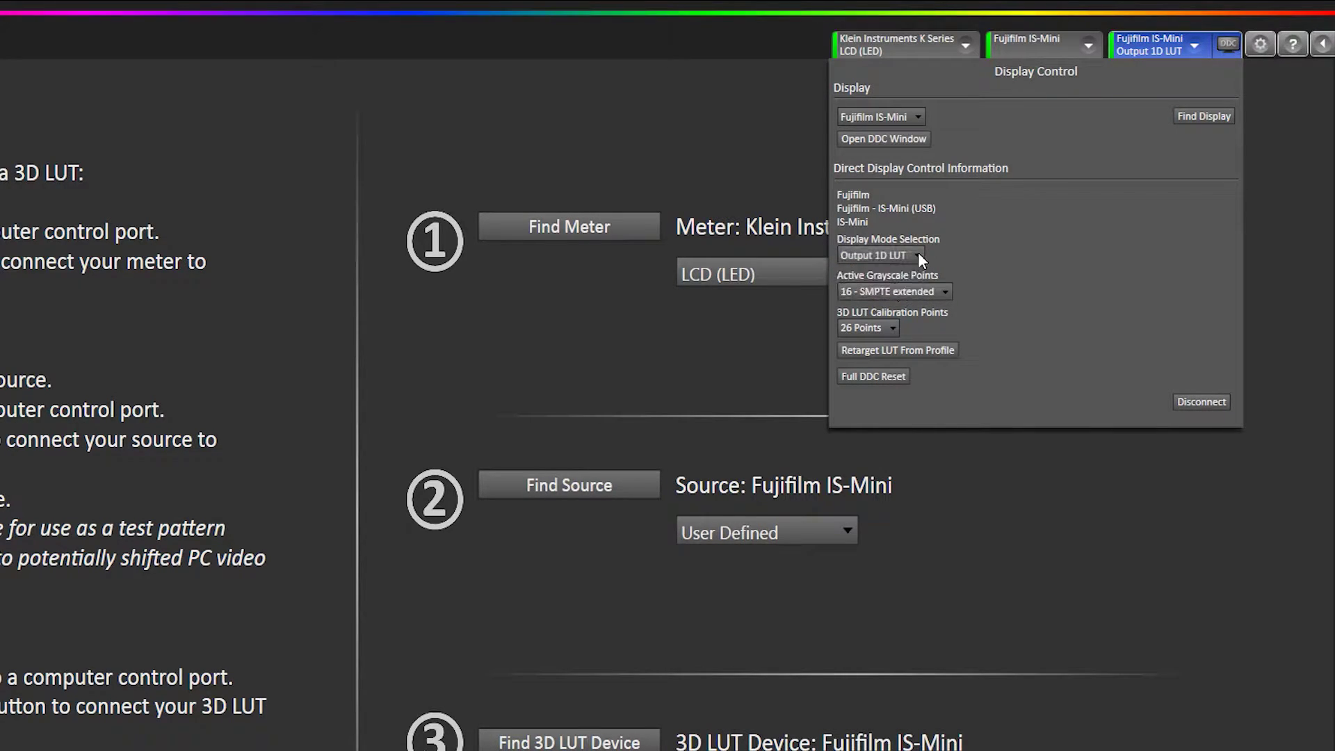
click(874, 376)
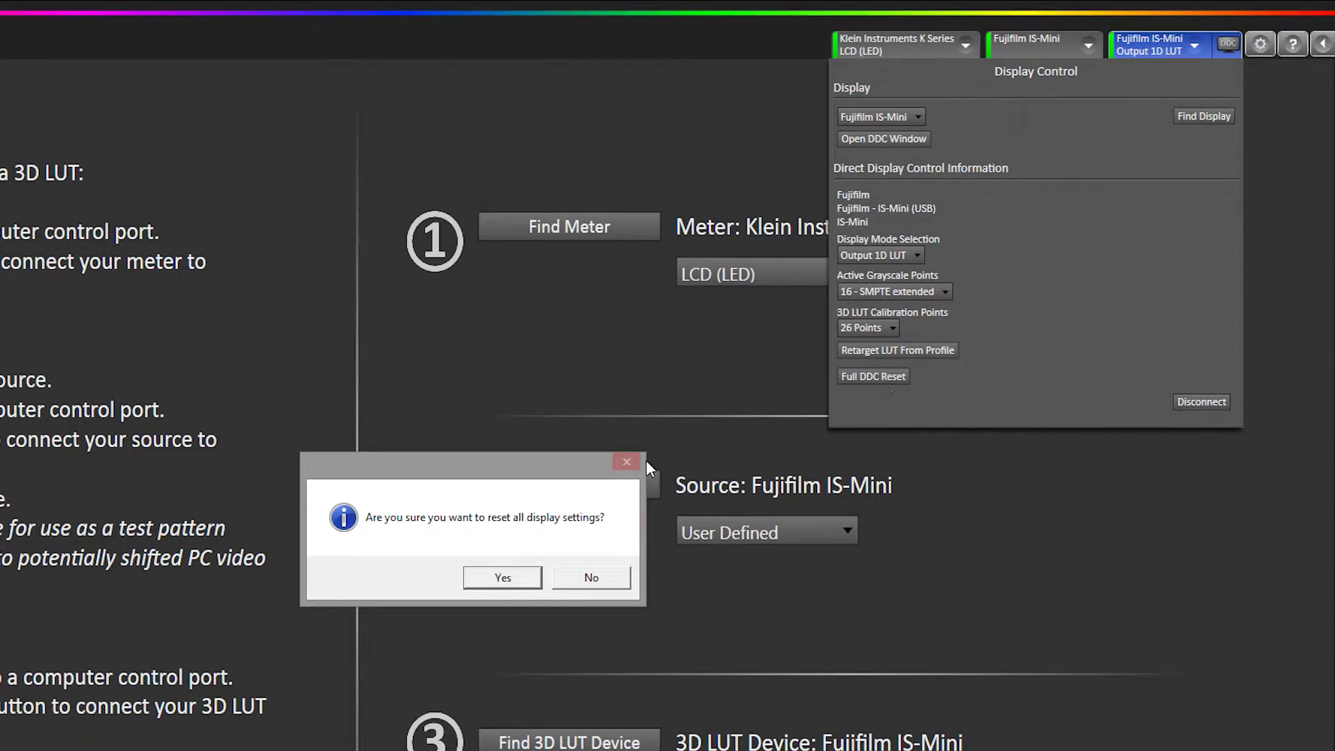
click(507, 579)
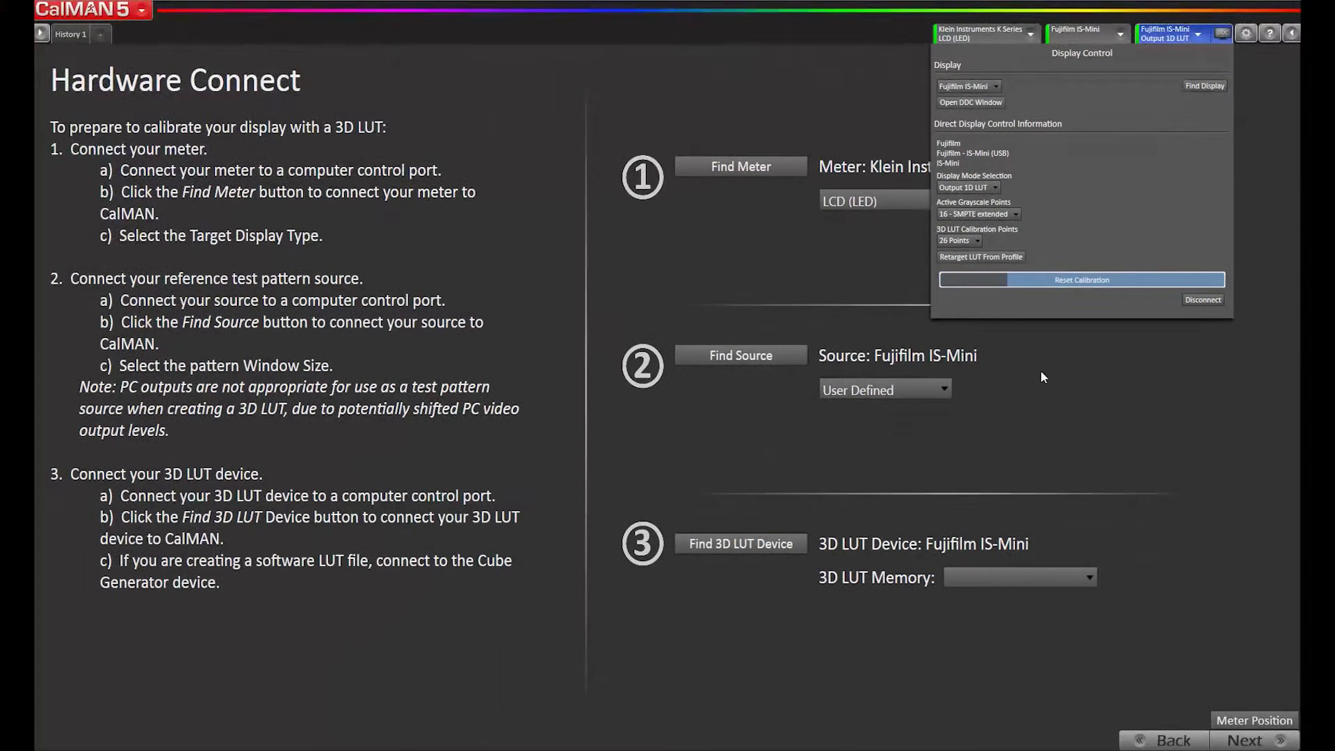
click(1276, 618)
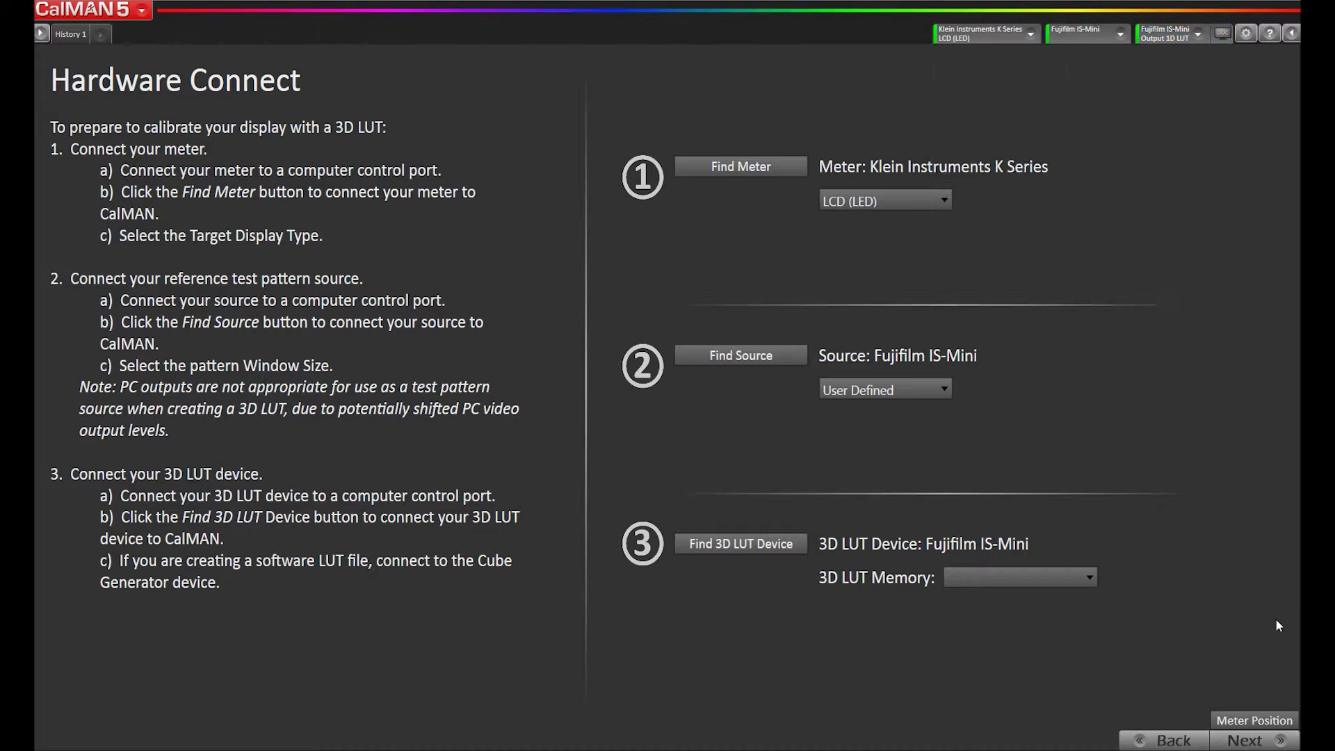
On the session options page keep D65, HD Rec.709 as the gamut target and proceed to the pre-test
click(1276, 741)
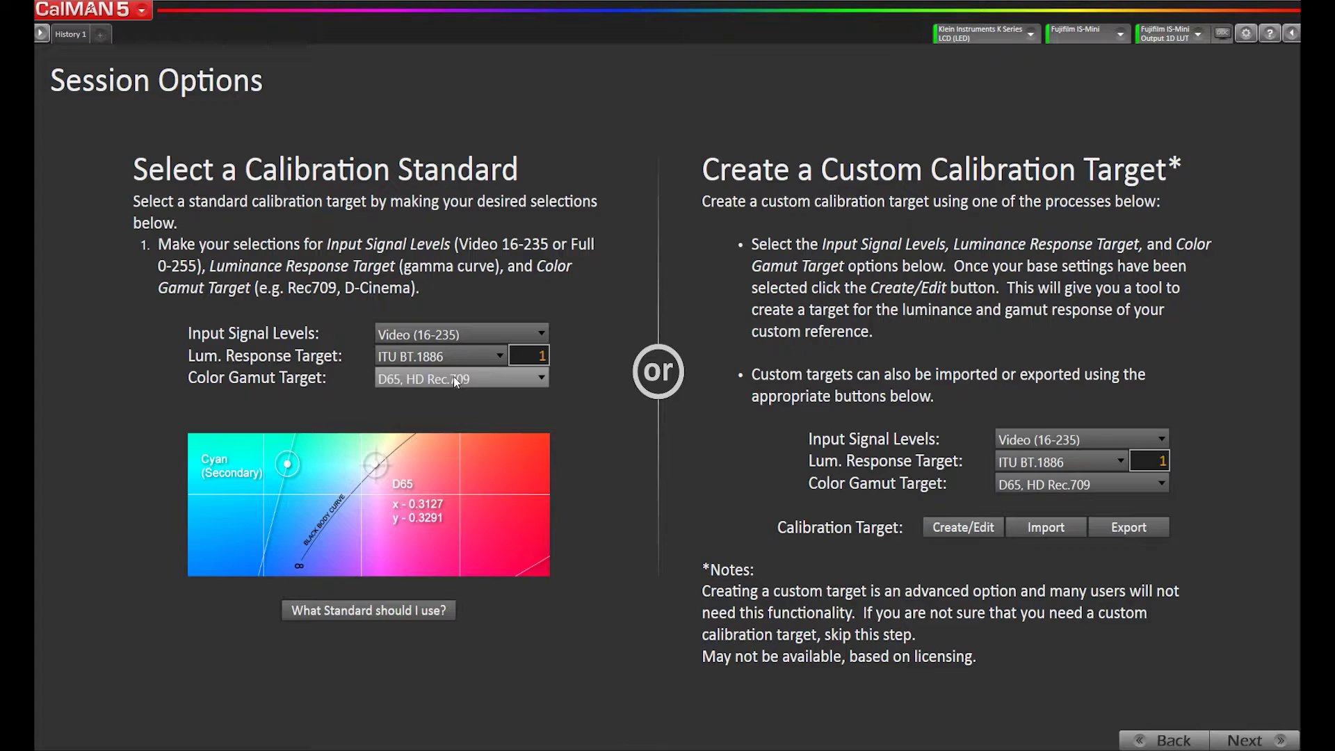
click(453, 376)
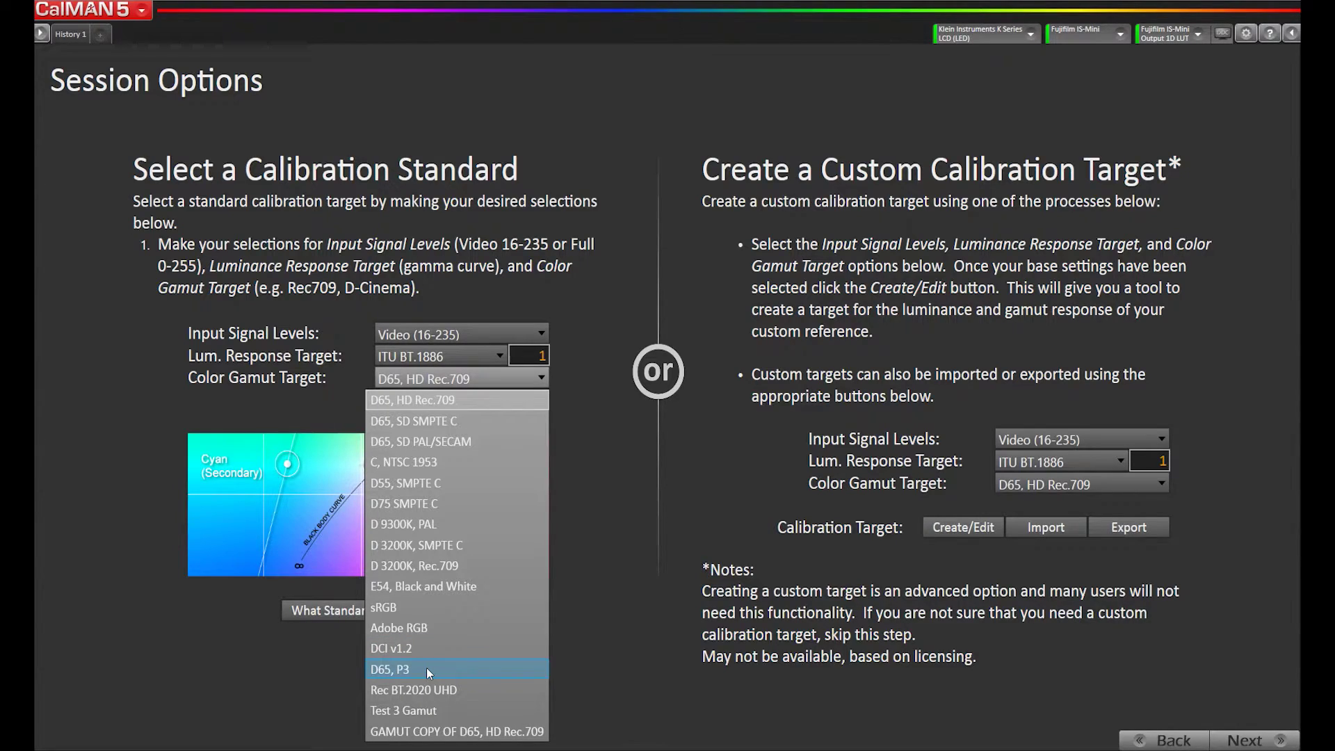
click(602, 624)
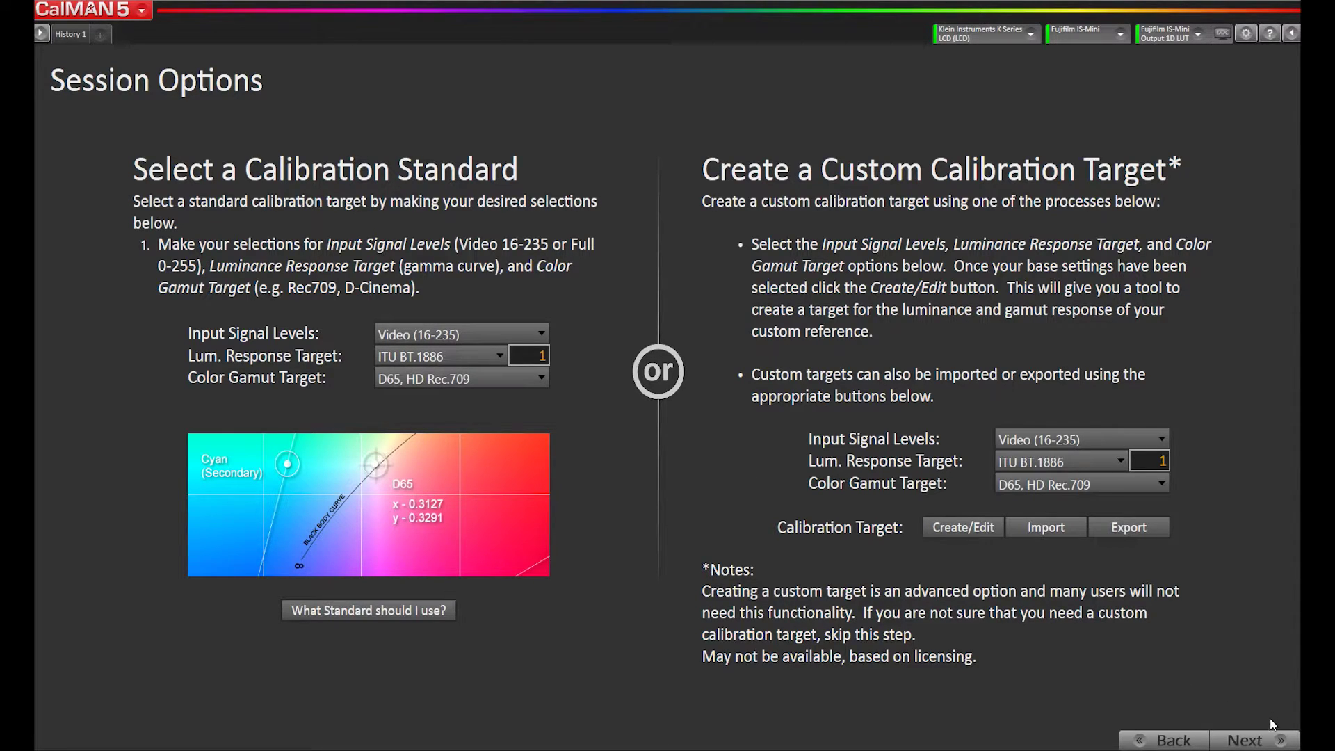
click(1265, 741)
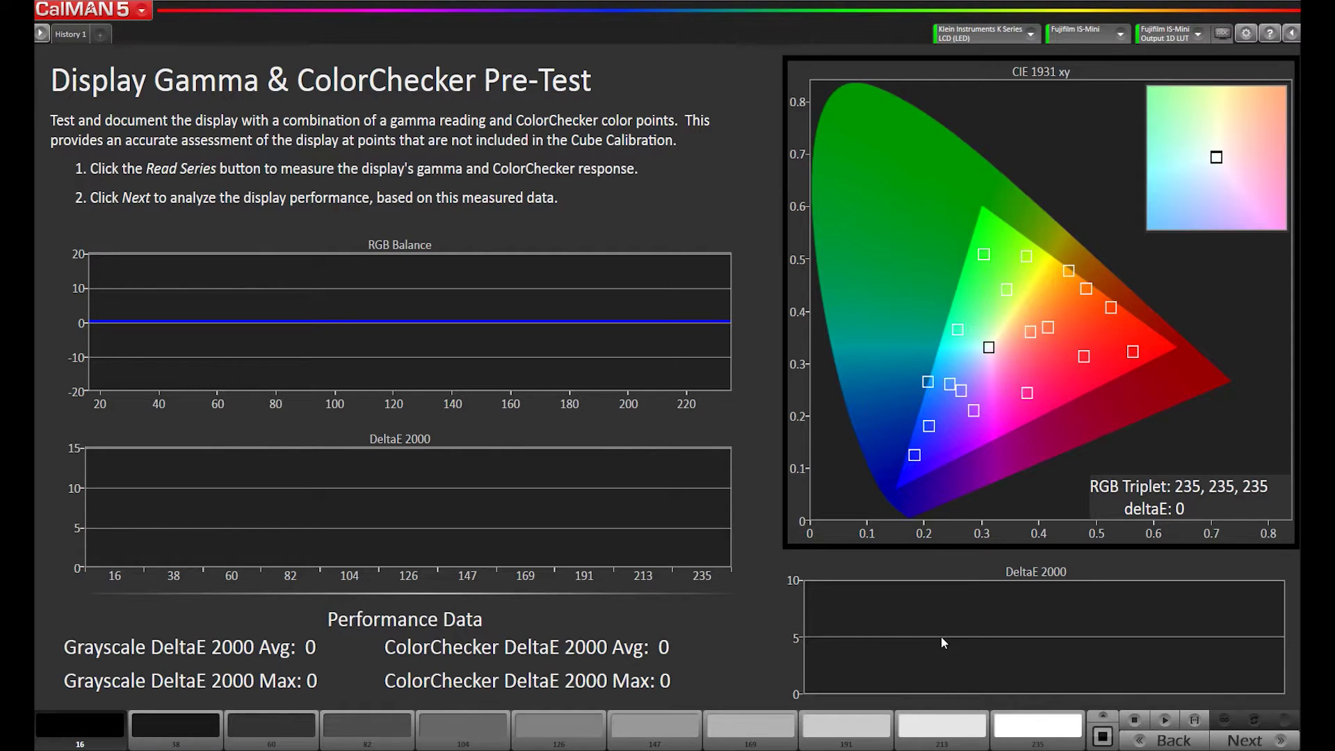
Read the grayscale and ColorChecker series, then view Display Performance Analysis (White deltaE 2.3, contrast 2757)
click(1195, 722)
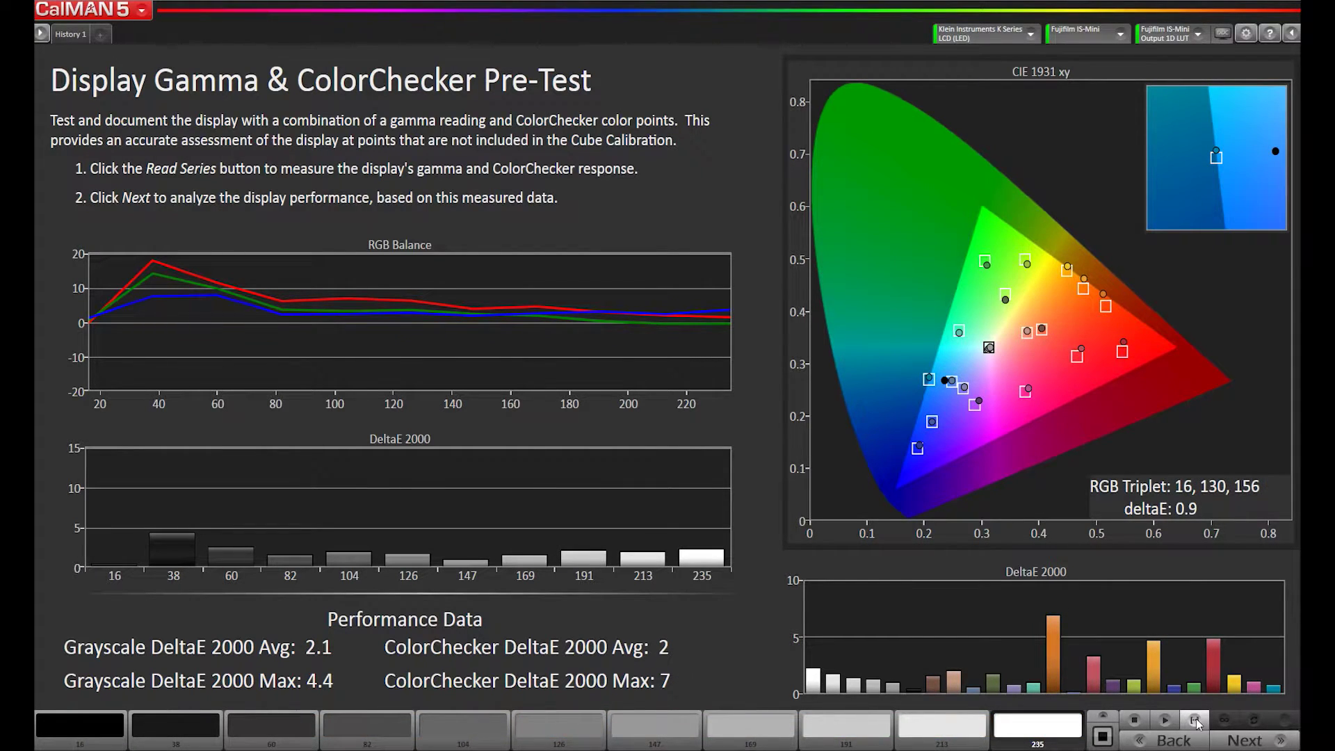
click(1245, 741)
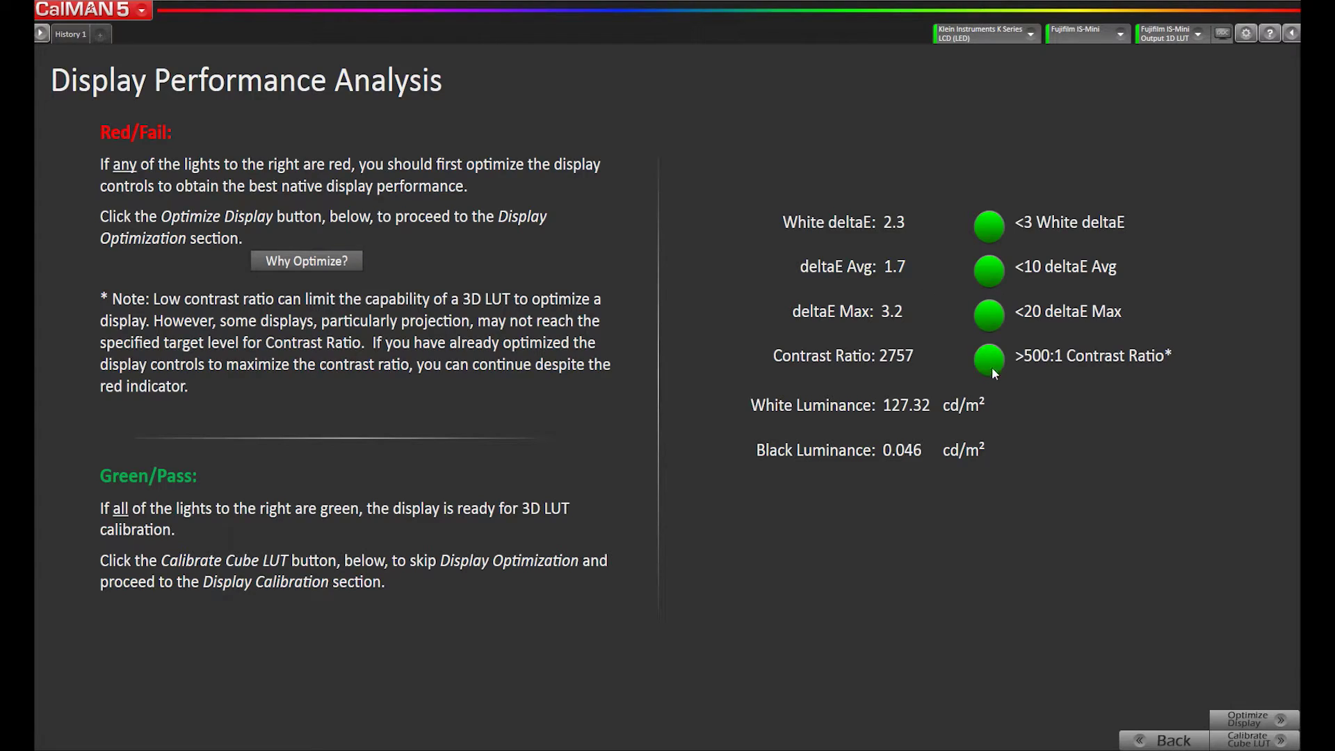
Bypass display optimization to reach the Create 1D Ramp LUT page
click(1261, 742)
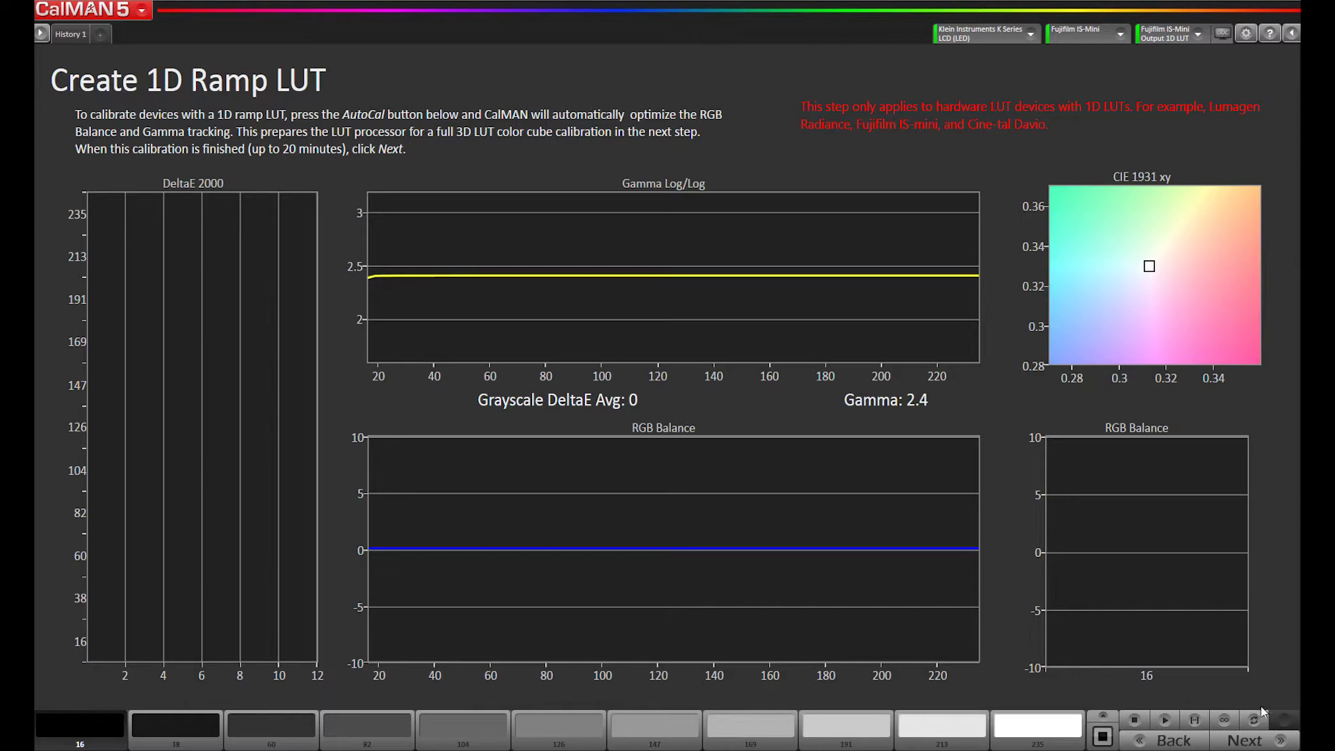
Run 1D ramp LUT AutoCal with 31 - SMPTE extended grayscale points
click(1253, 720)
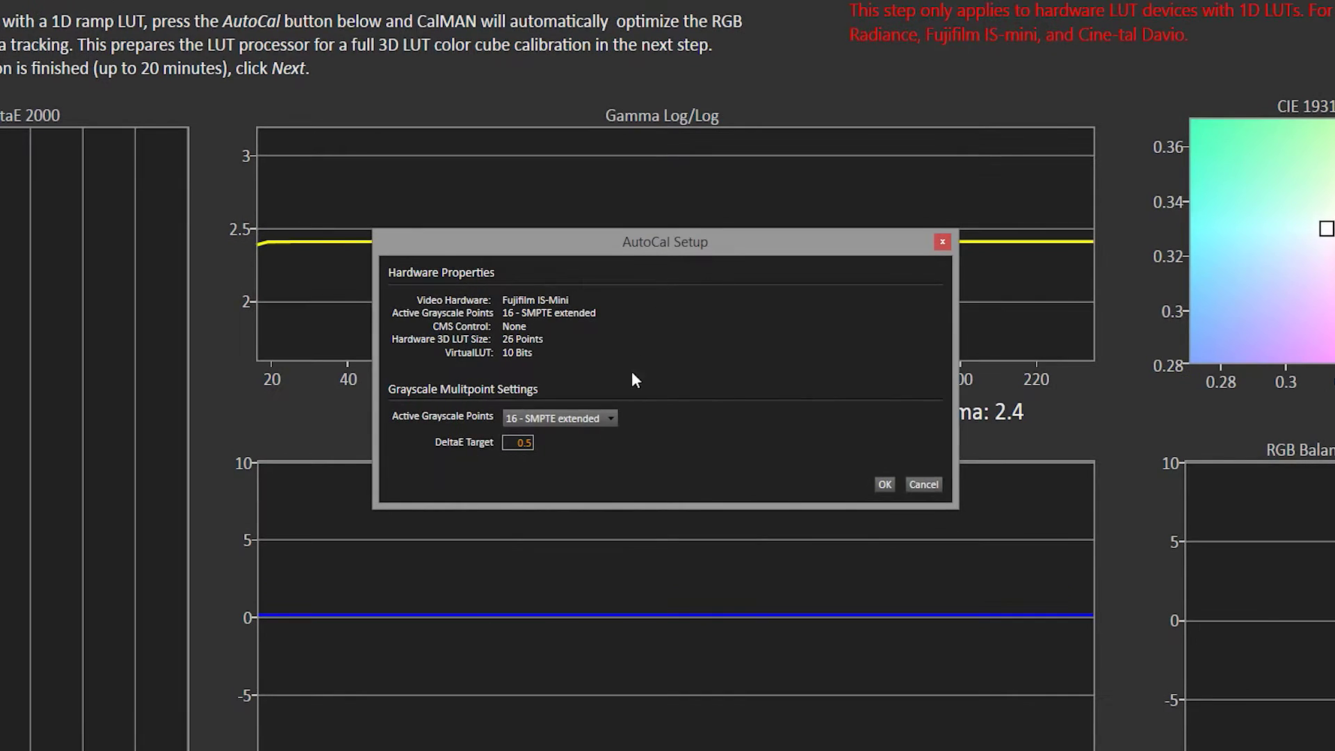
click(609, 418)
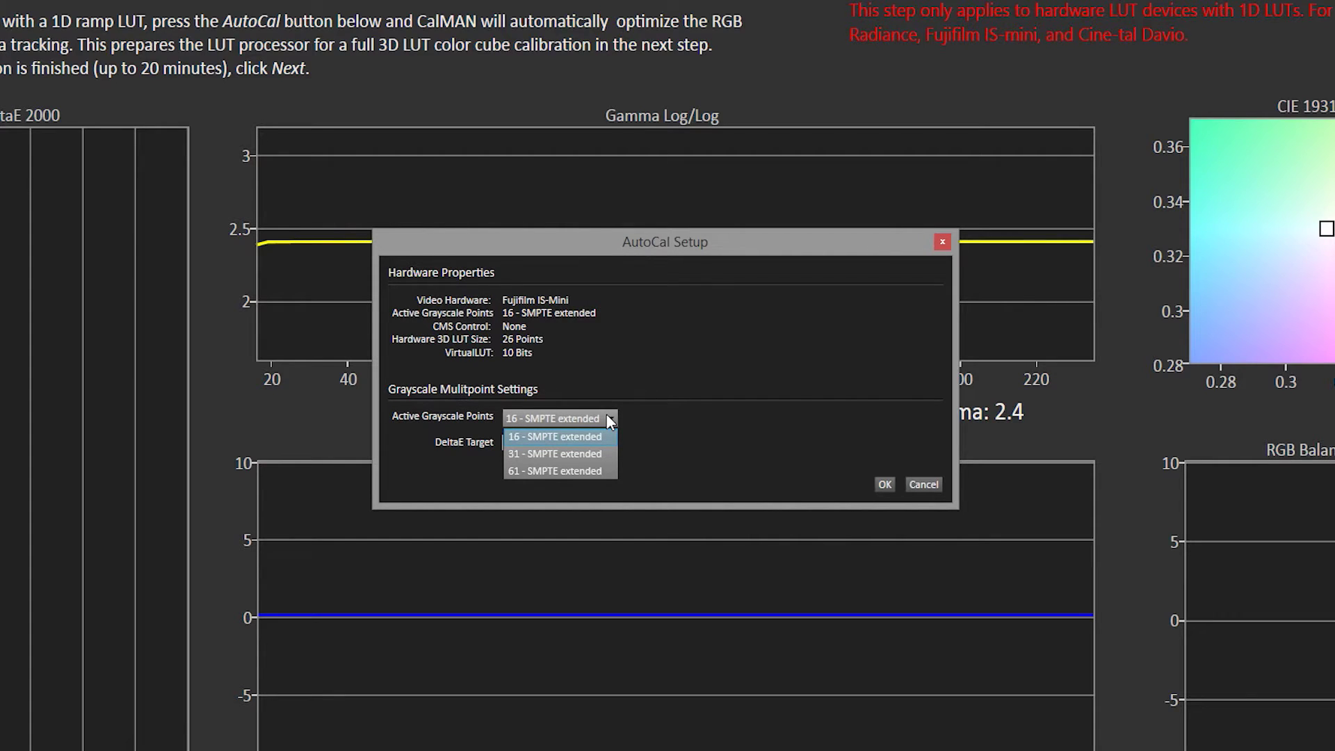
click(580, 454)
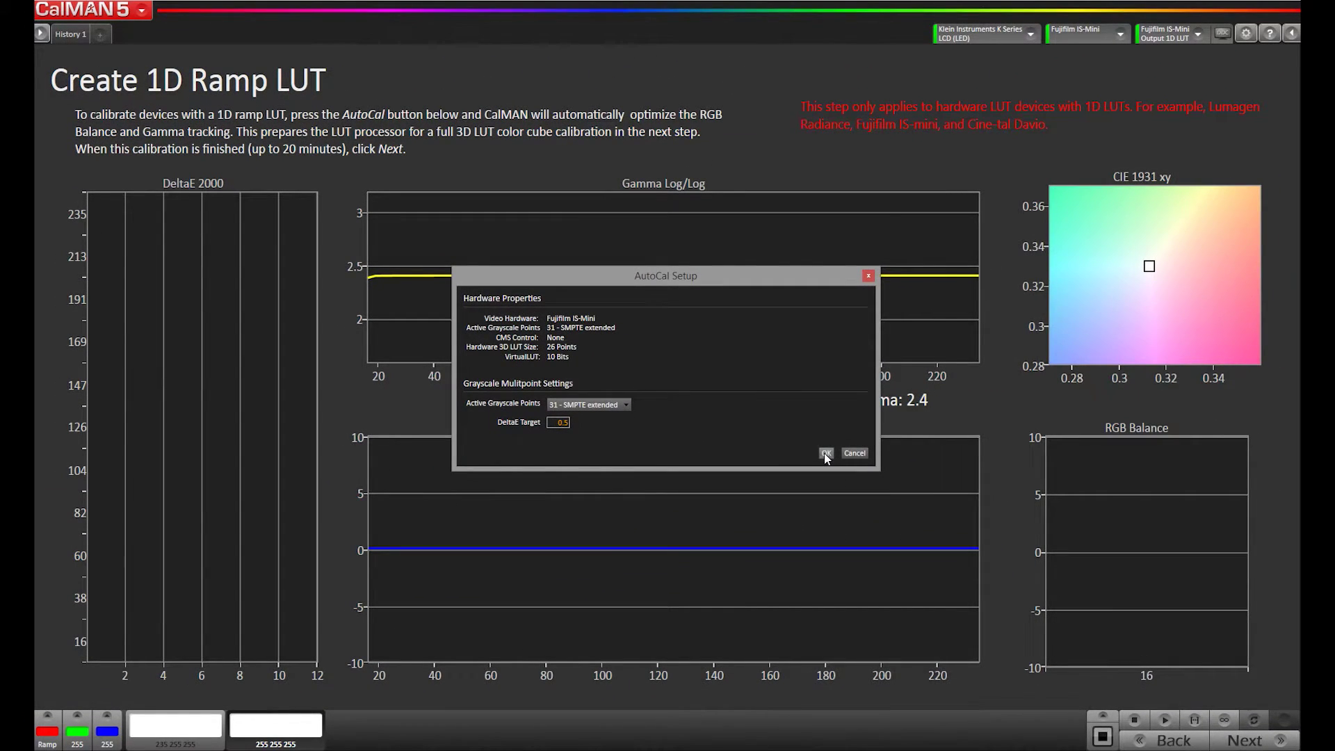
click(840, 461)
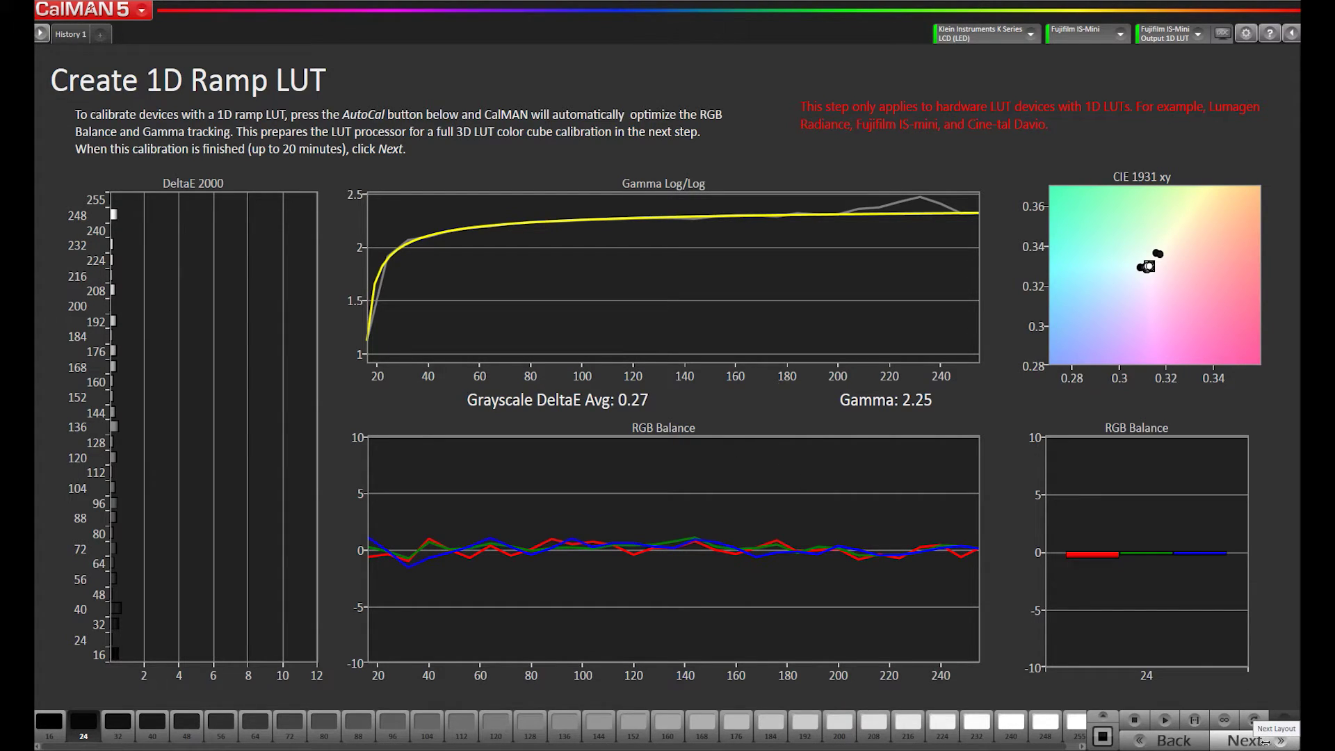
Set up 3D cube LUT AutoCal as IR Profile (point based) with 3000 profile points
click(1265, 745)
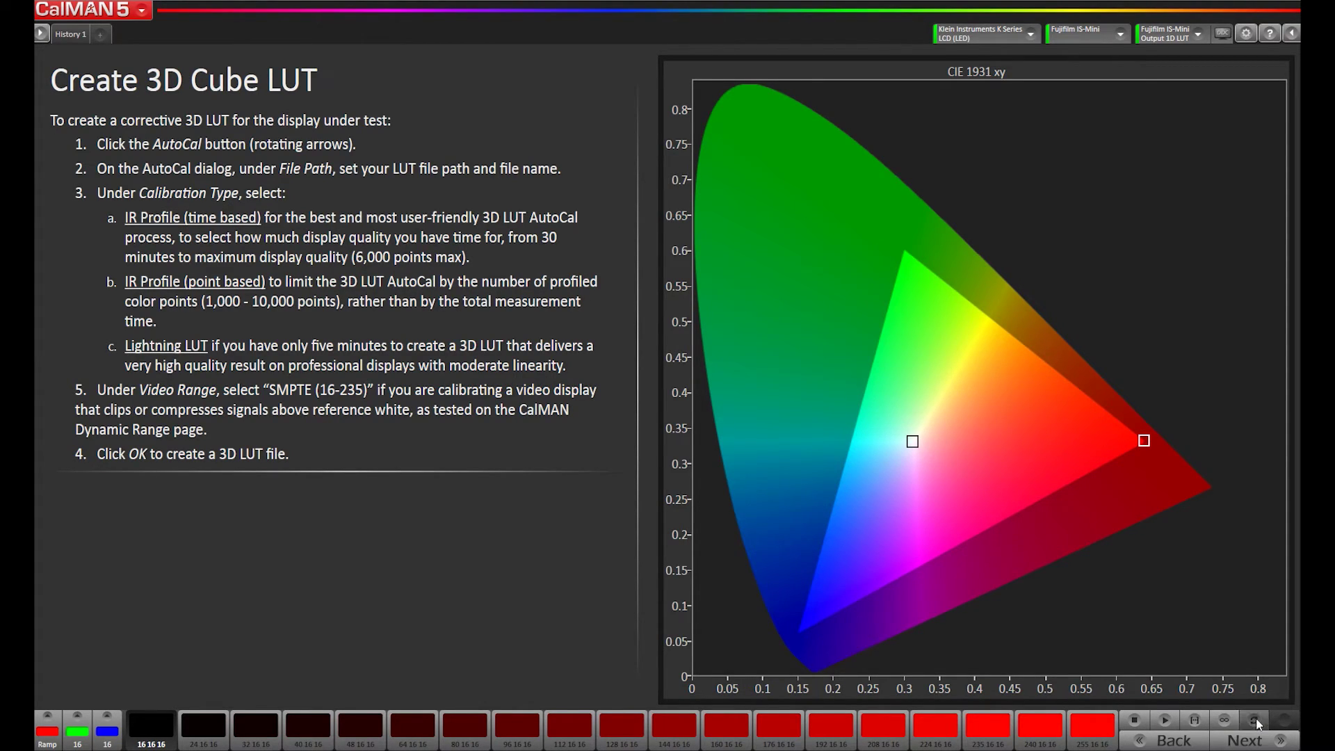
click(1255, 721)
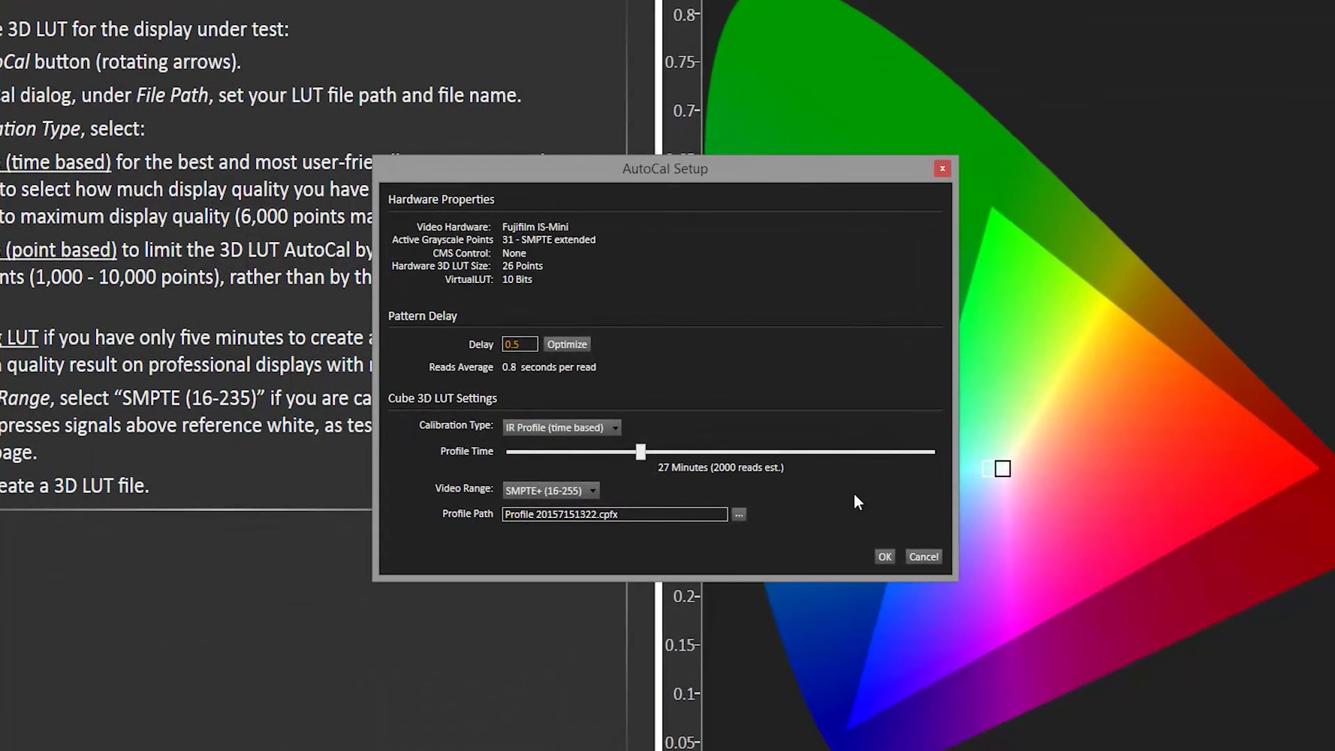
click(601, 426)
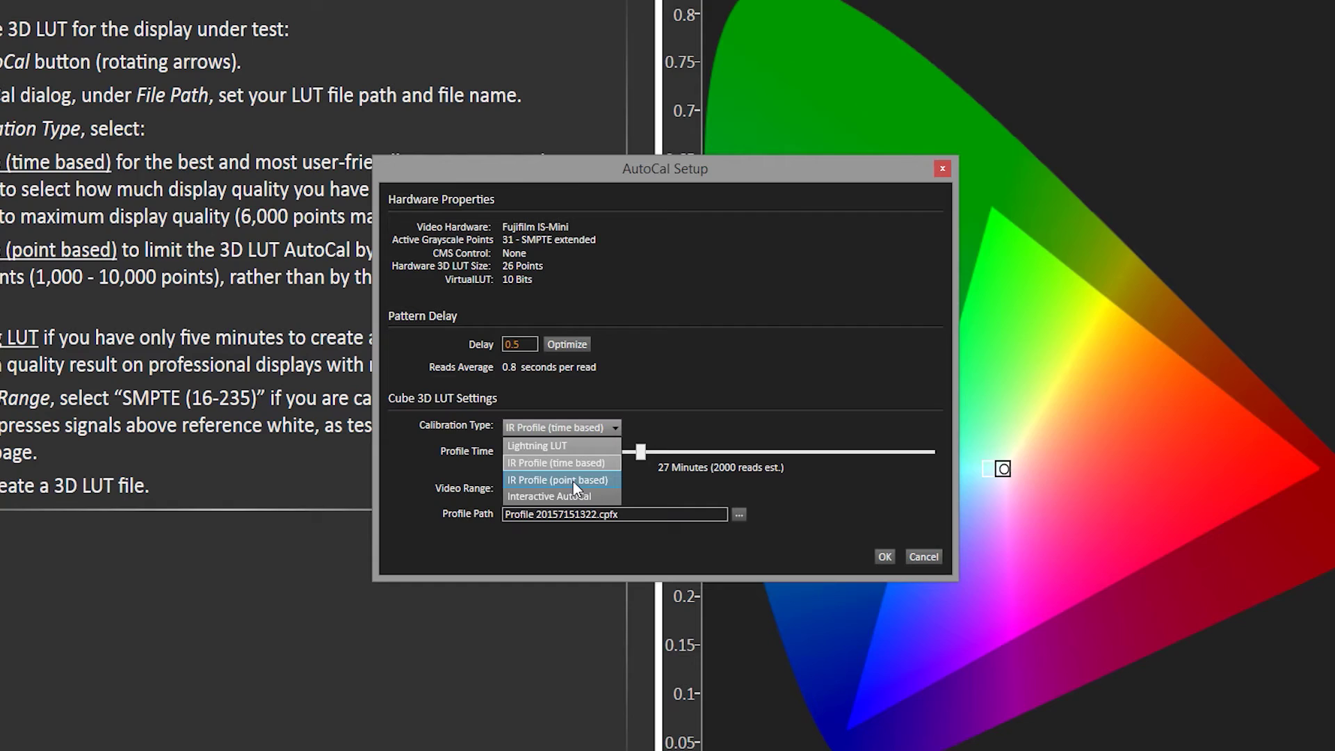
click(573, 480)
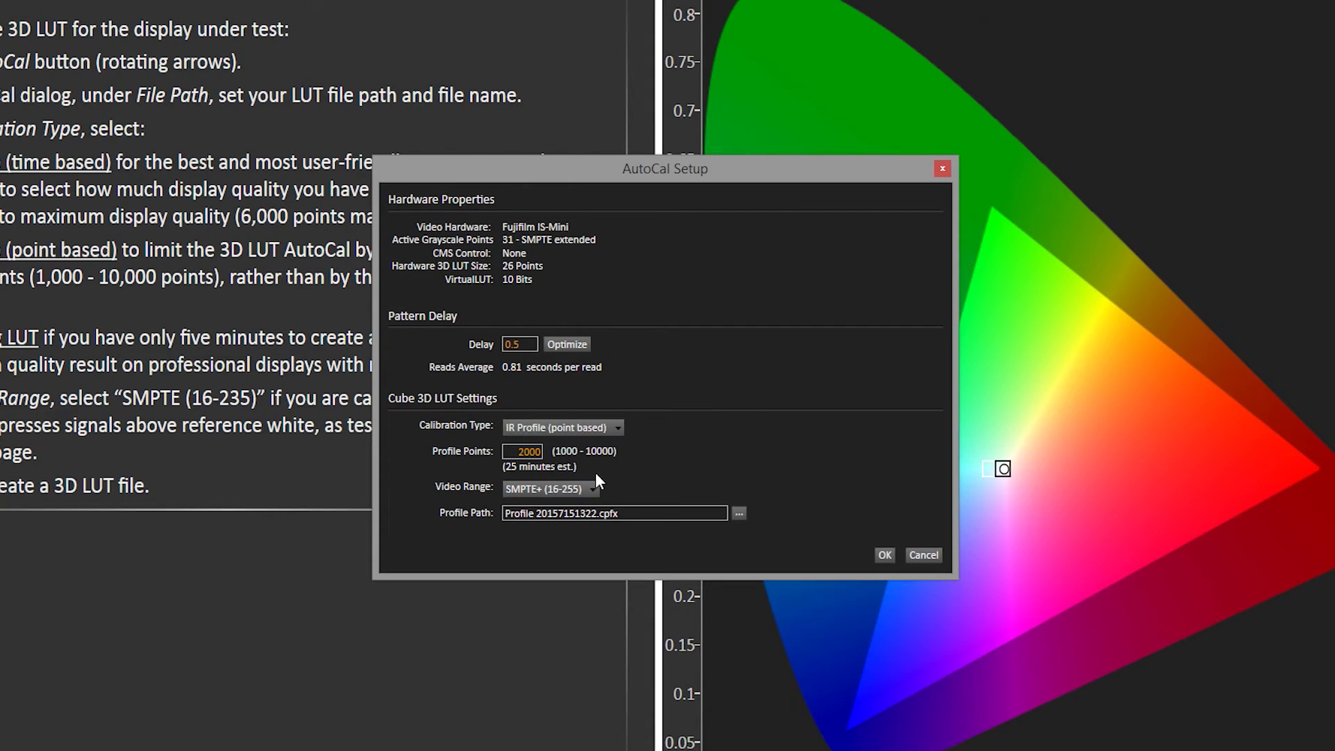
double_click(534, 452)
text(3000)
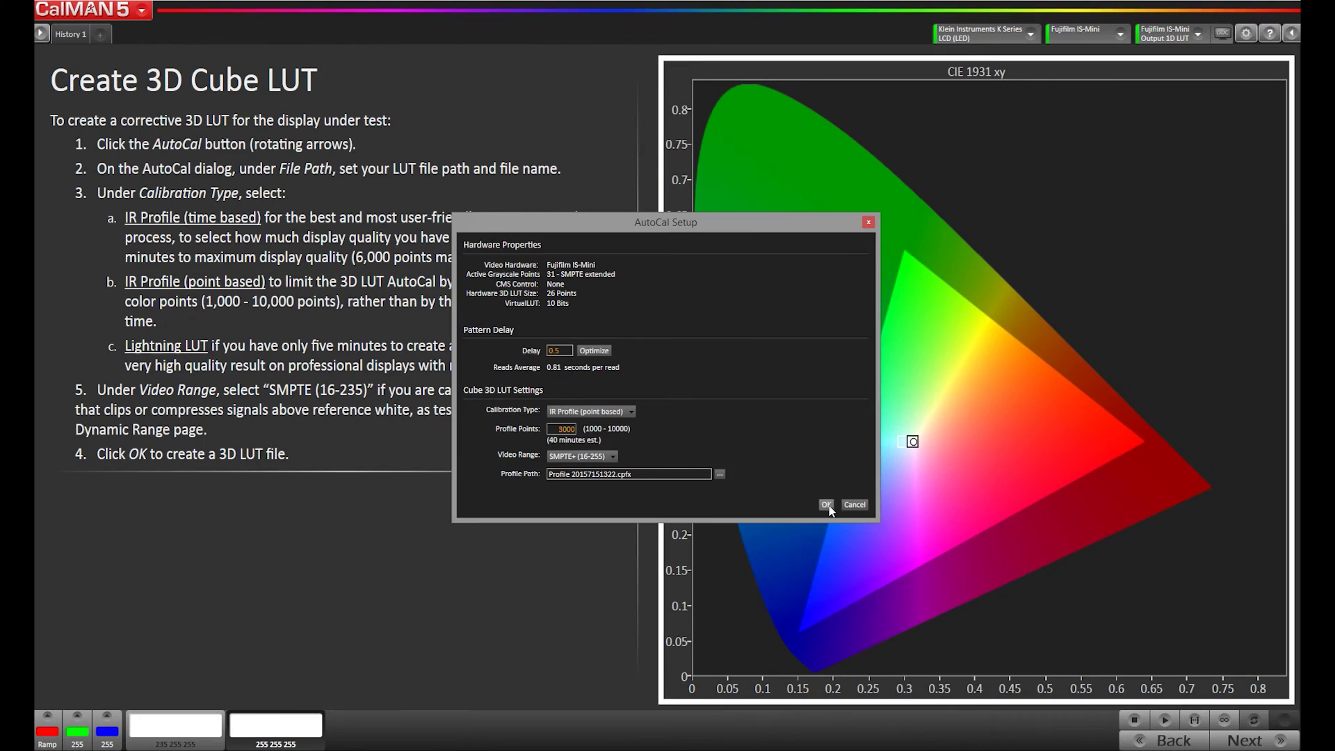
Run the 3D LUT calibration and dismiss the completed notice after 3004 reads
click(885, 554)
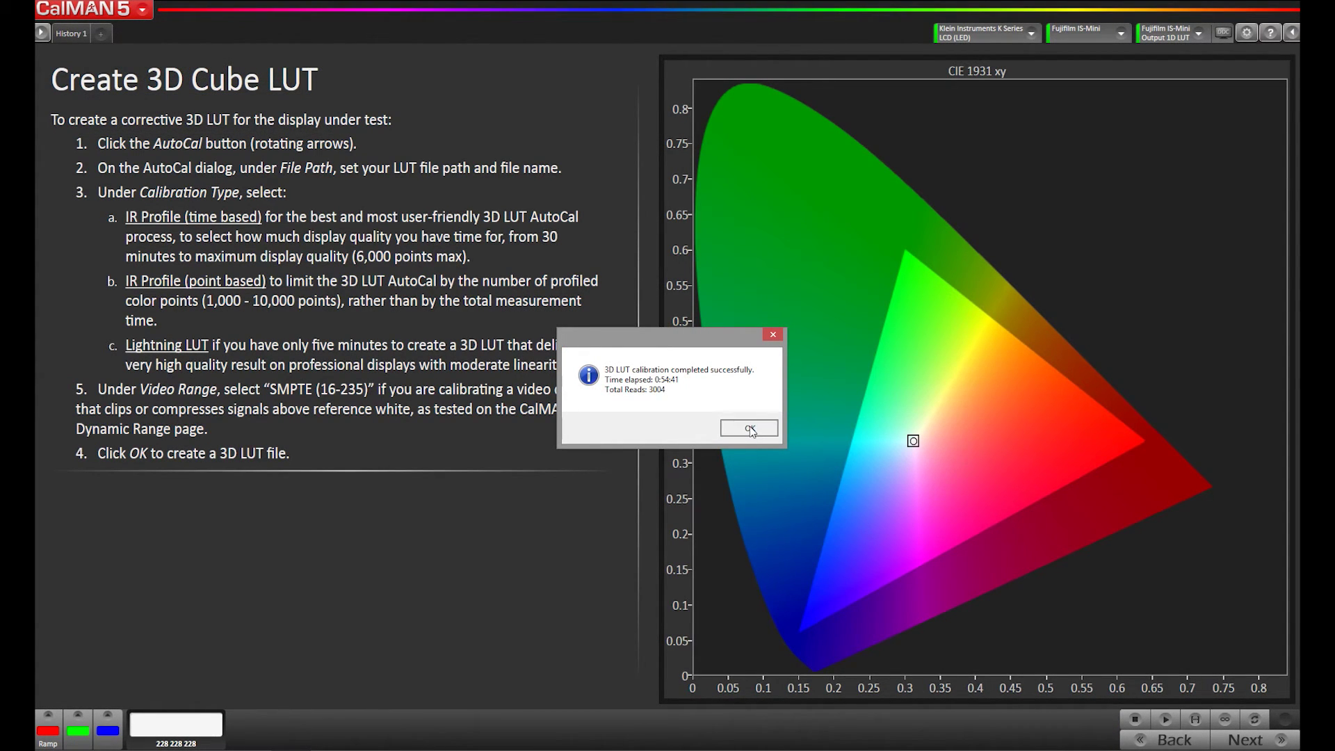
click(750, 428)
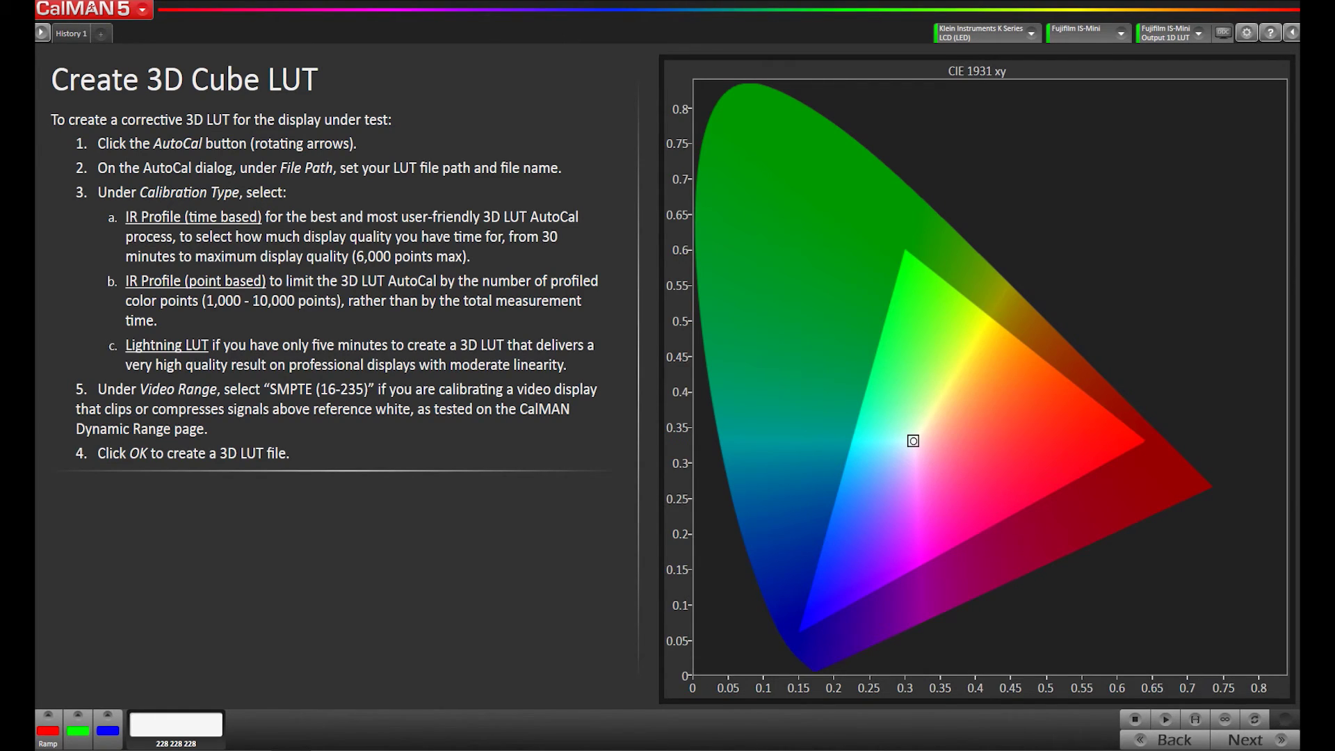
Go to the Display Gamma & ColorChecker Validation page and read the grayscale and ColorChecker patch series
click(1291, 744)
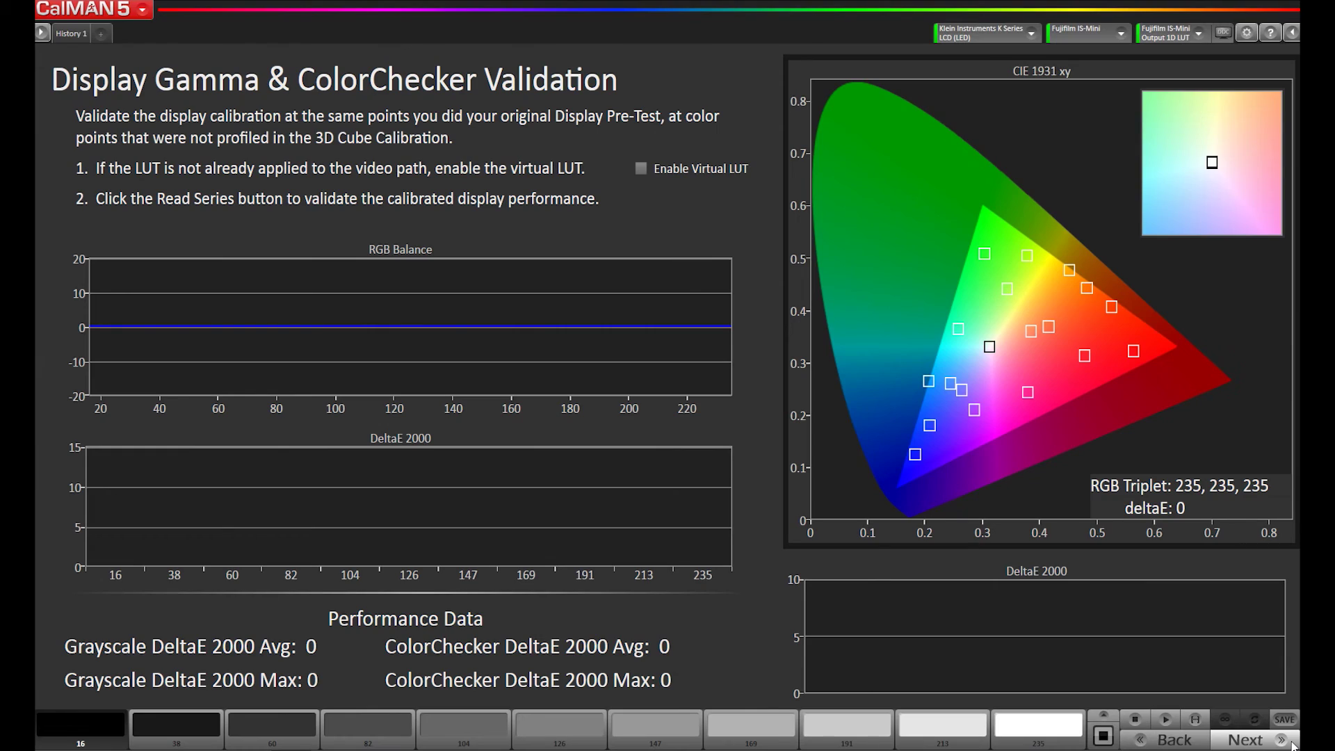
click(1196, 720)
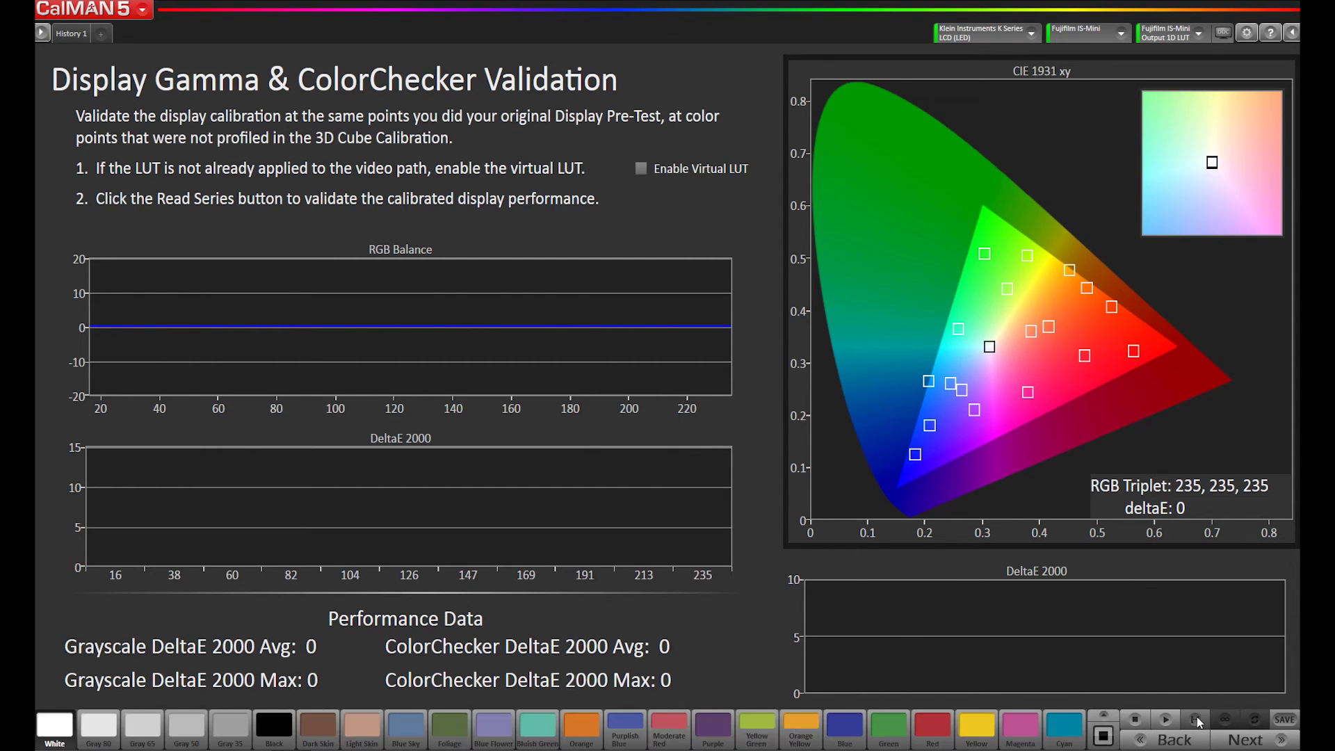